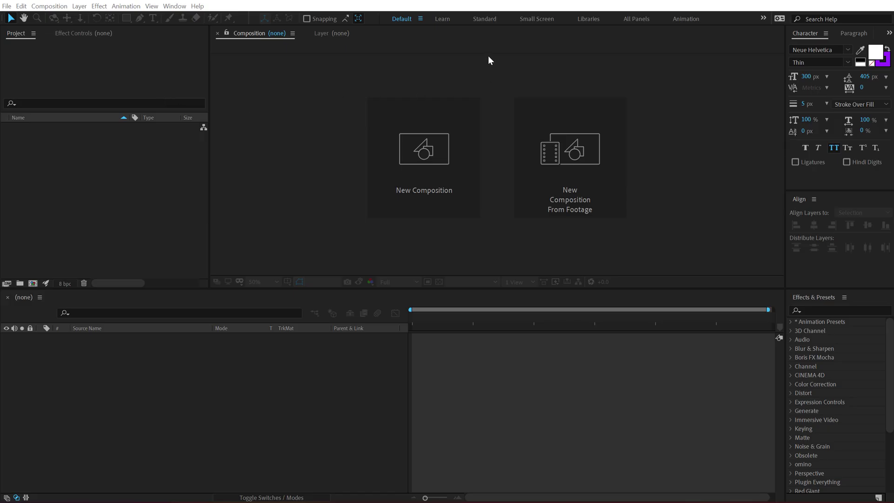
# Create a new 1920 x 1080, 30 fps, 10-second composition named Render
pyautogui.click(418, 173)
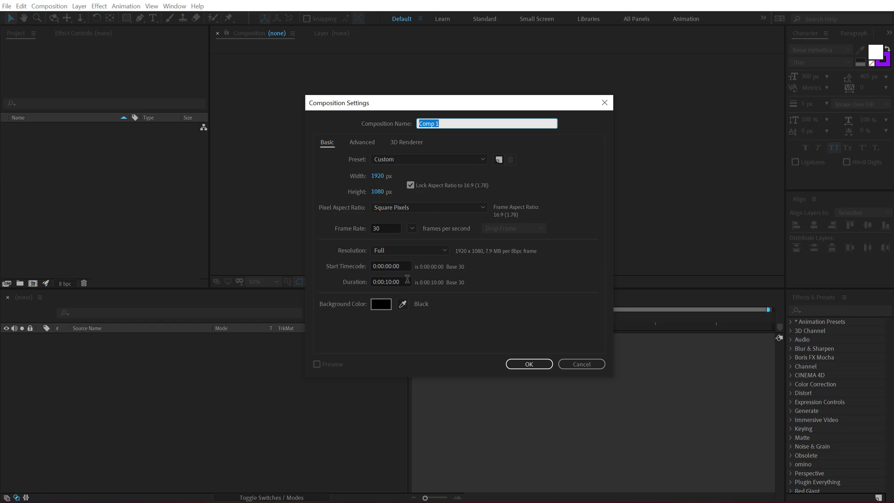
pyautogui.click(483, 124)
pyautogui.hotkey('ctrl', 'a')
pyautogui.write('Render')
pyautogui.press('Return')
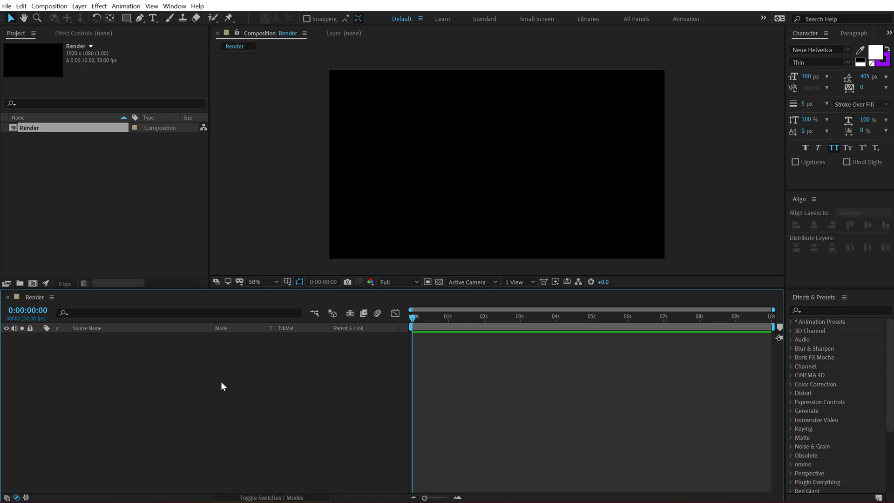
# Add a black solid layer named BG at the full composition size of 1920 x 1080 px
pyautogui.hotkey('ctrl', 'y')
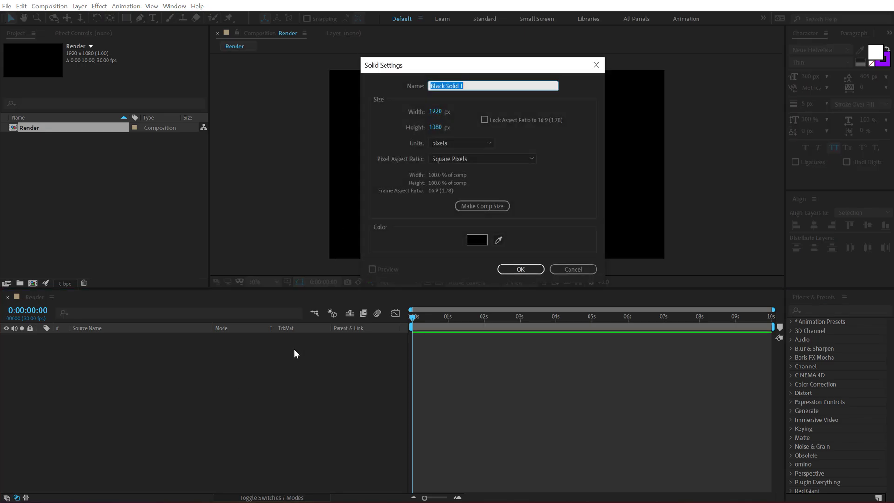
pyautogui.write('BG')
pyautogui.click(508, 269)
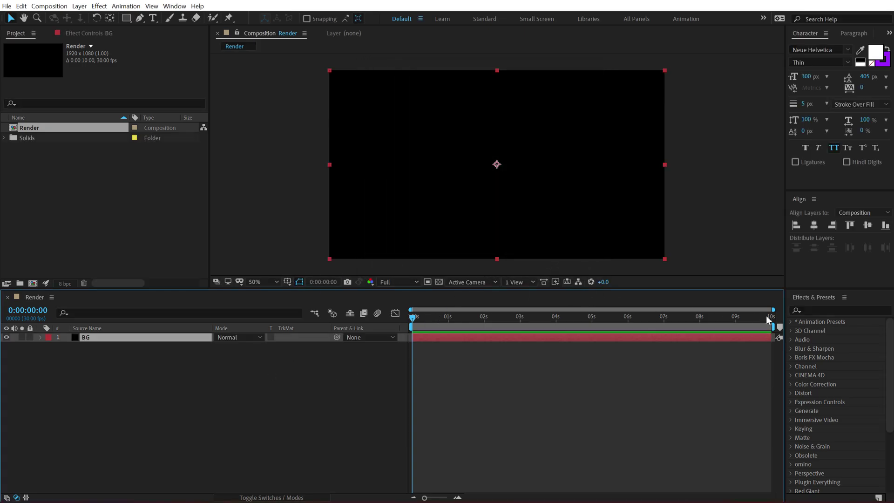
# Find the 4-Color Gradient effect and apply it to the BG layer
pyautogui.click(814, 310)
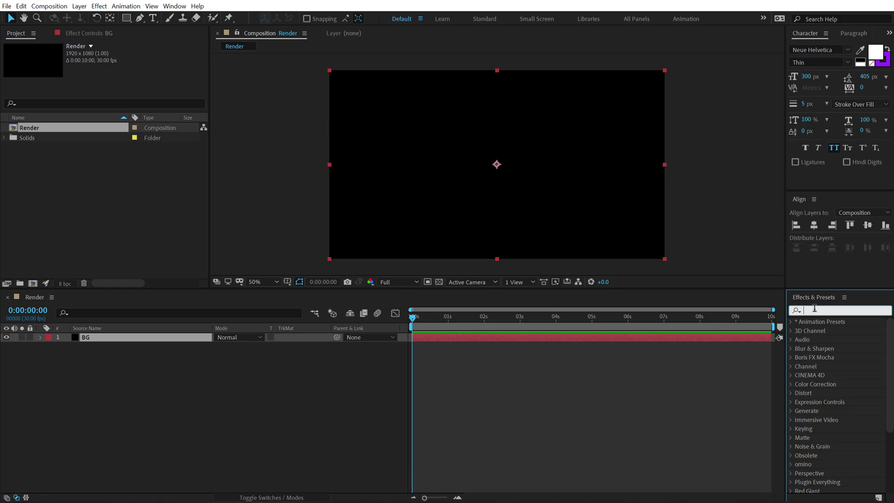
pyautogui.write('4')
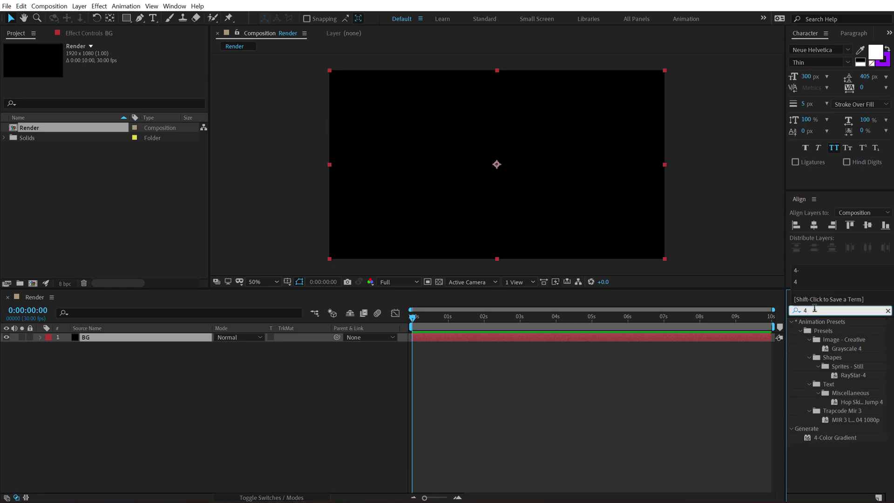
pyautogui.doubleClick(846, 437)
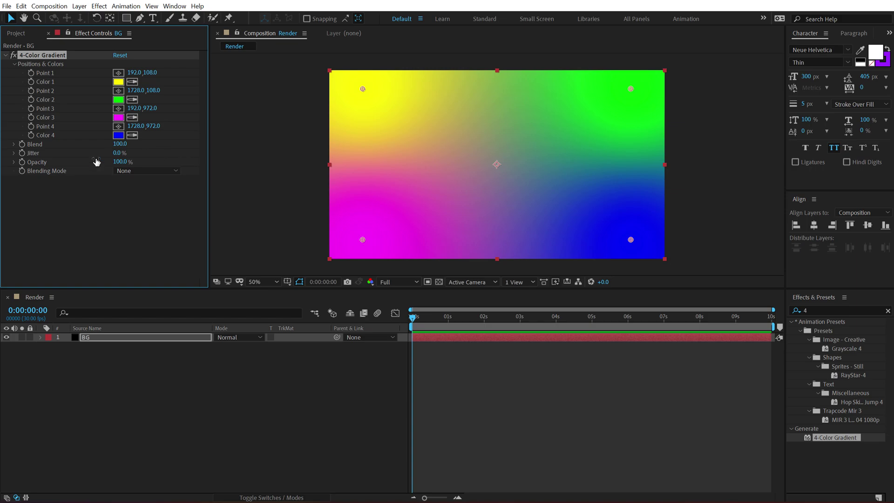
# Set Color 1 of the gradient to bright blue 0082FF
pyautogui.click(119, 83)
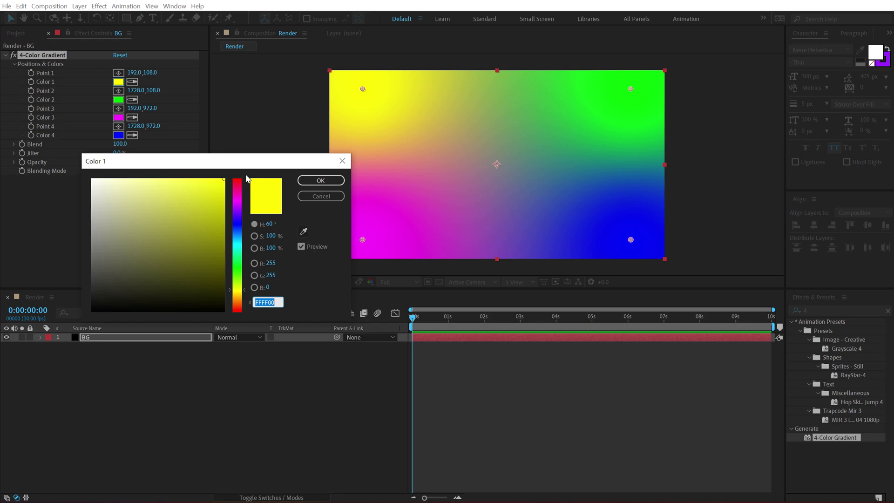
pyautogui.click(241, 235)
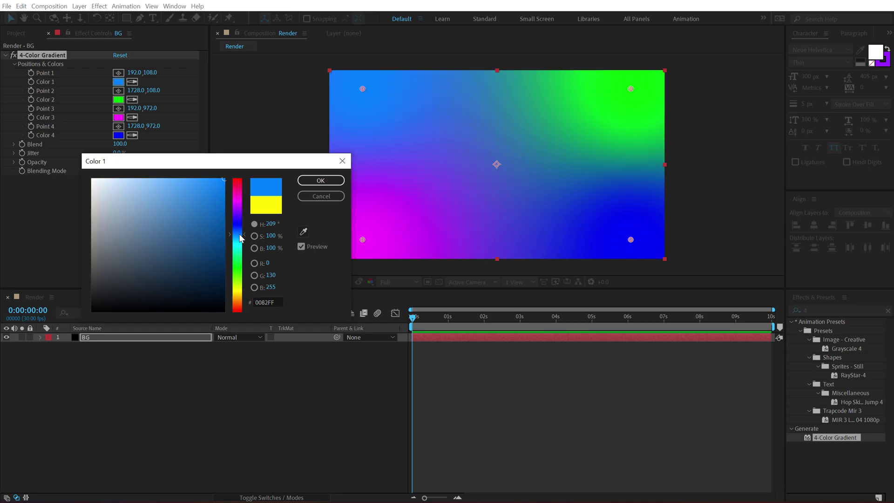
pyautogui.click(315, 182)
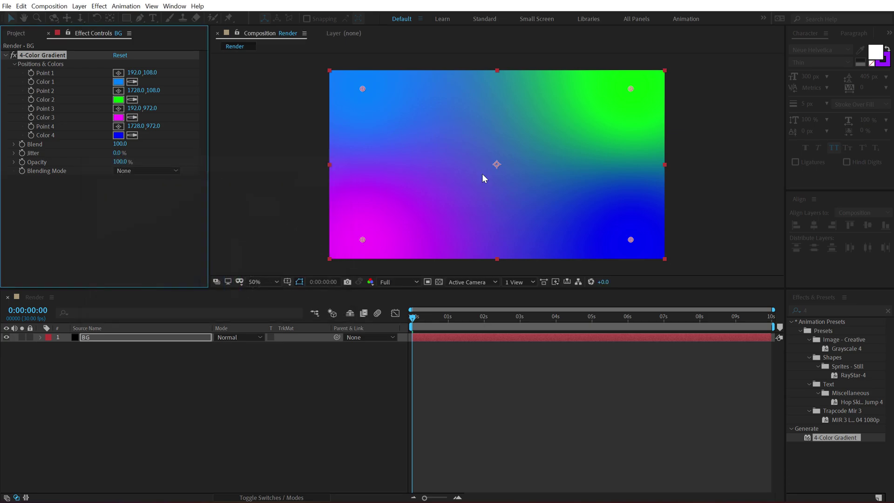
# Set Color 4 of the gradient to red FF0028 and move Point 4 near the frame's centre, at about 1034, 456
pyautogui.click(118, 135)
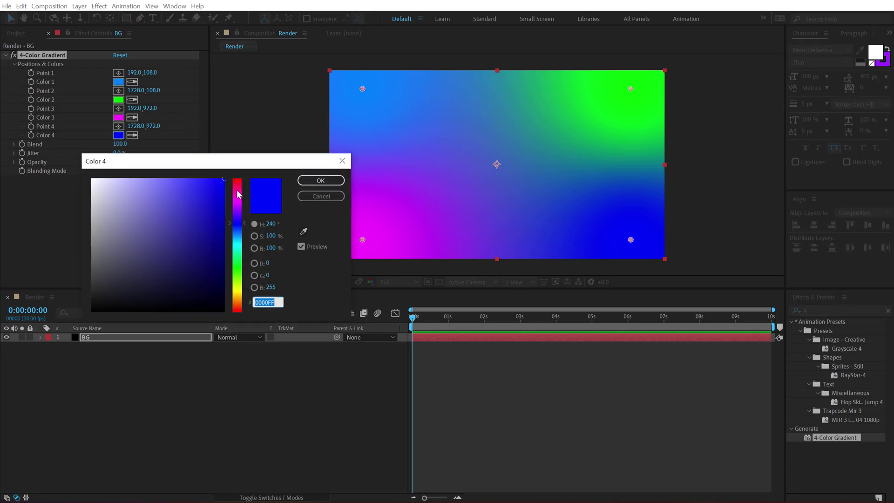
pyautogui.click(238, 183)
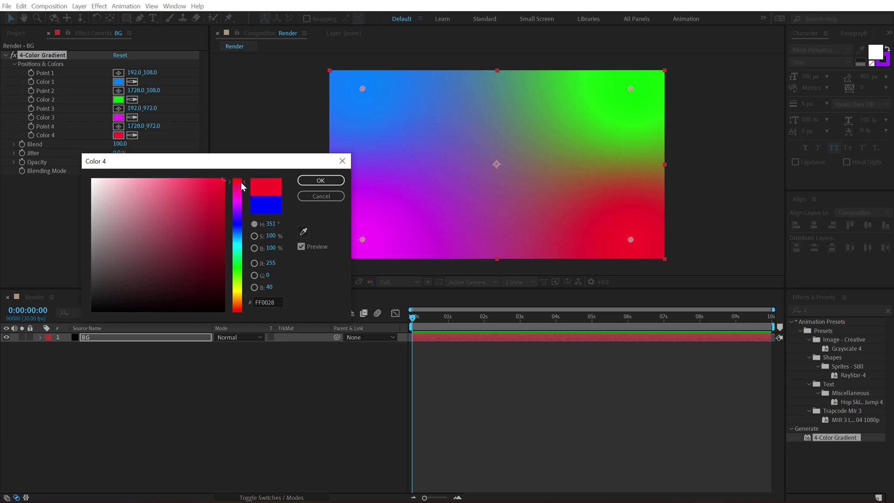
pyautogui.click(320, 180)
pyautogui.moveTo(631, 240); pyautogui.dragTo(505, 159)
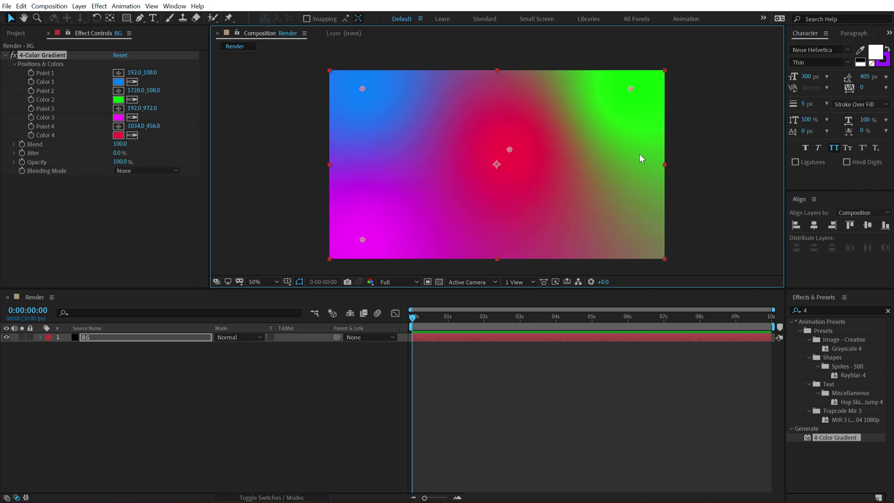
# Set Color 2 of the gradient to a dark purple
pyautogui.click(118, 100)
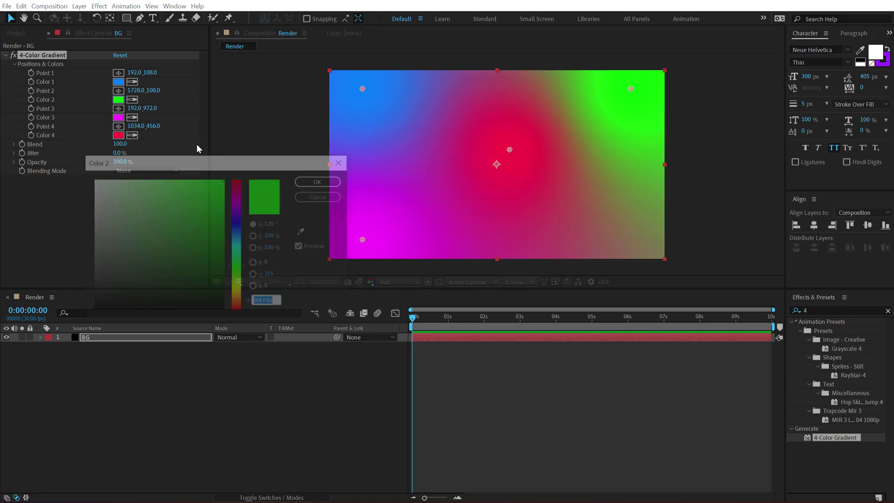
pyautogui.click(238, 208)
pyautogui.click(238, 213)
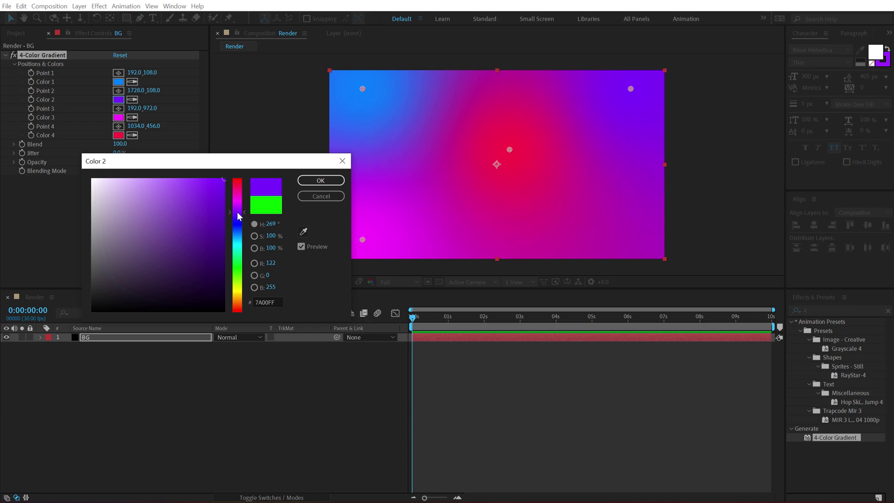
pyautogui.click(224, 215)
pyautogui.click(321, 181)
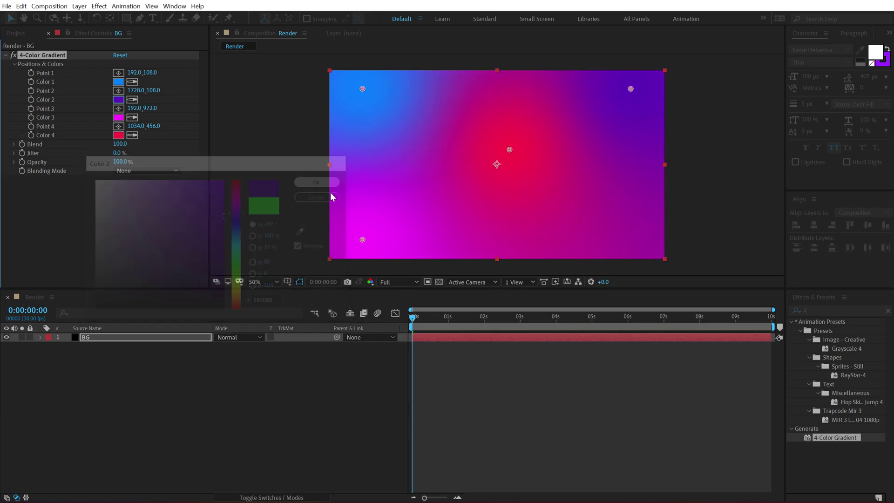
# Set Color 3 of the gradient to black
pyautogui.click(119, 117)
pyautogui.moveTo(116, 252); pyautogui.dragTo(200, 287)
pyautogui.click(309, 183)
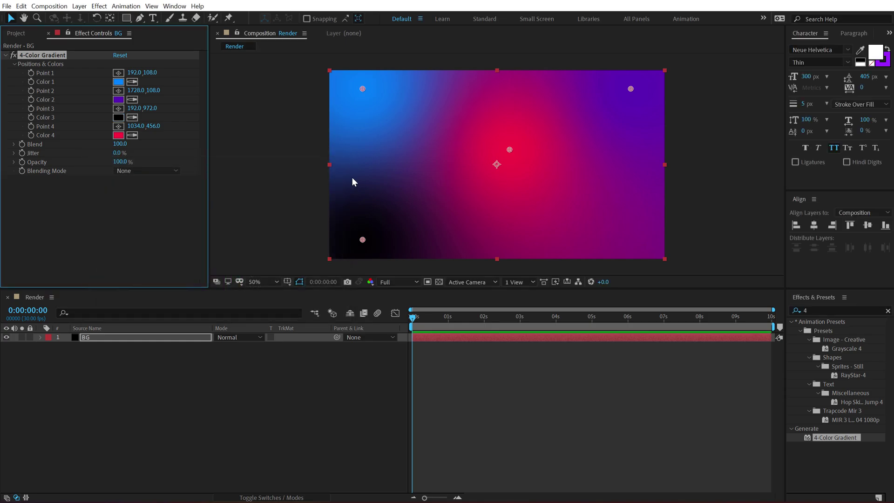
# Unlink the BG layer's scale proportions, set its vertical scale to 160%, and link the proportions again
pyautogui.click(98, 337)
pyautogui.press('s')
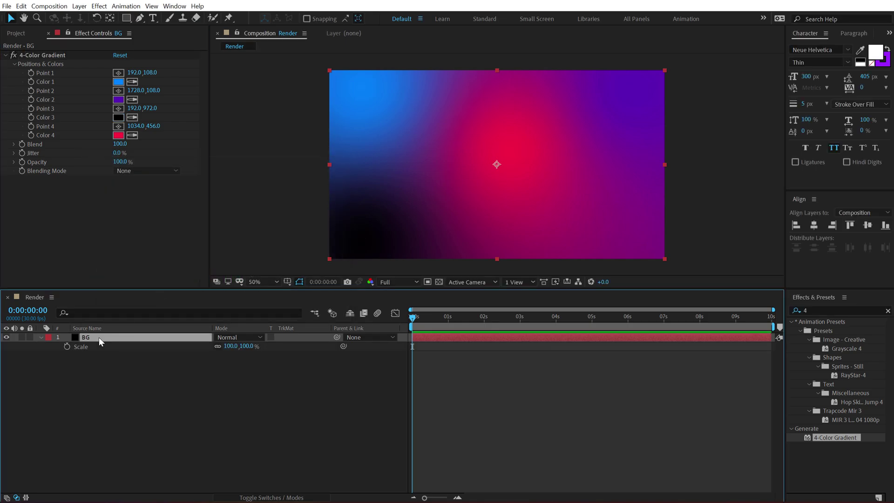
pyautogui.click(218, 346)
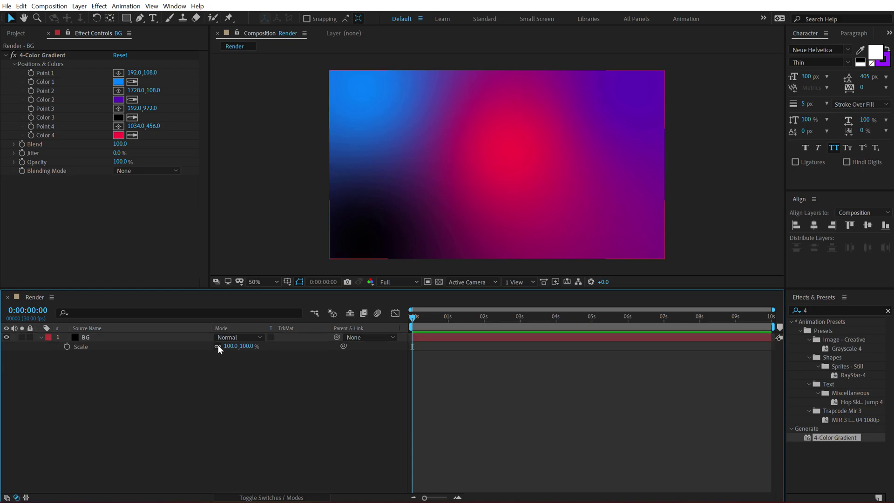
pyautogui.click(249, 346)
pyautogui.write('160')
pyautogui.press('Return')
pyautogui.click(255, 365)
pyautogui.press(',')
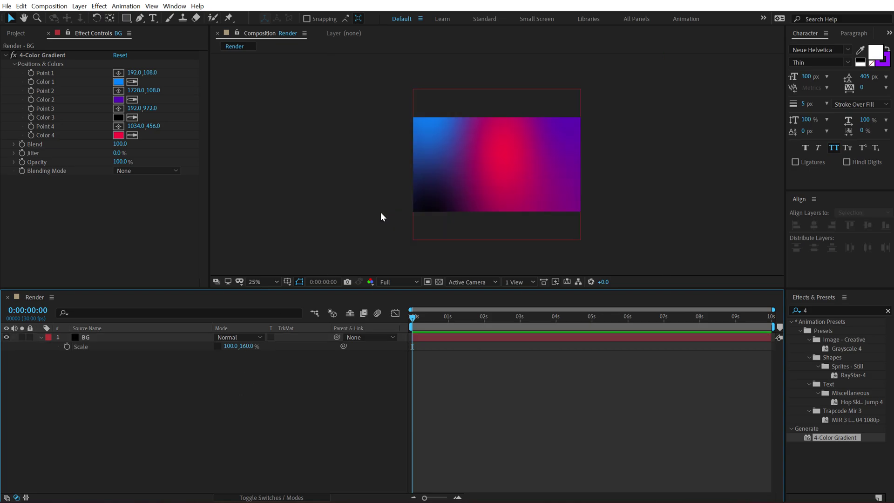
pyautogui.click(218, 346)
# Reposition the gradient points: Point 1 about -68, 63; Point 2 about 2256, 565; Point 3 about -80, 1222; Point 4 about 1014, 481
pyautogui.click(146, 337)
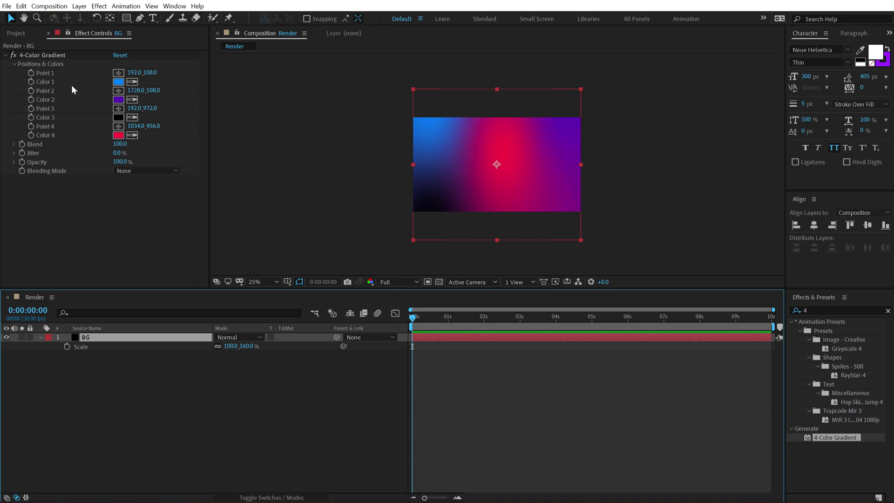
pyautogui.click(48, 63)
pyautogui.moveTo(429, 225); pyautogui.dragTo(405, 259)
pyautogui.moveTo(428, 103); pyautogui.dragTo(407, 97)
pyautogui.moveTo(507, 157); pyautogui.dragTo(503, 153)
pyautogui.moveTo(564, 104); pyautogui.dragTo(591, 113)
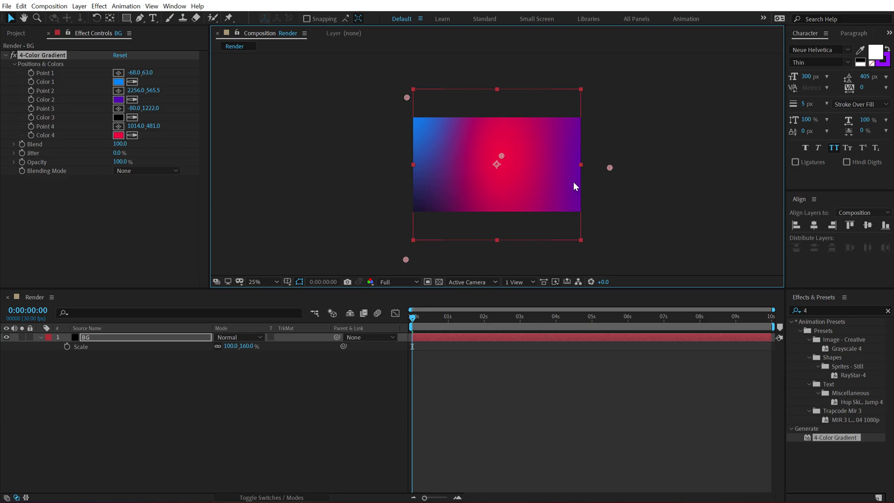
# Add the expression wiggle(2,300) to the gradient's Point 4 and preview the motion
pyautogui.press('.')
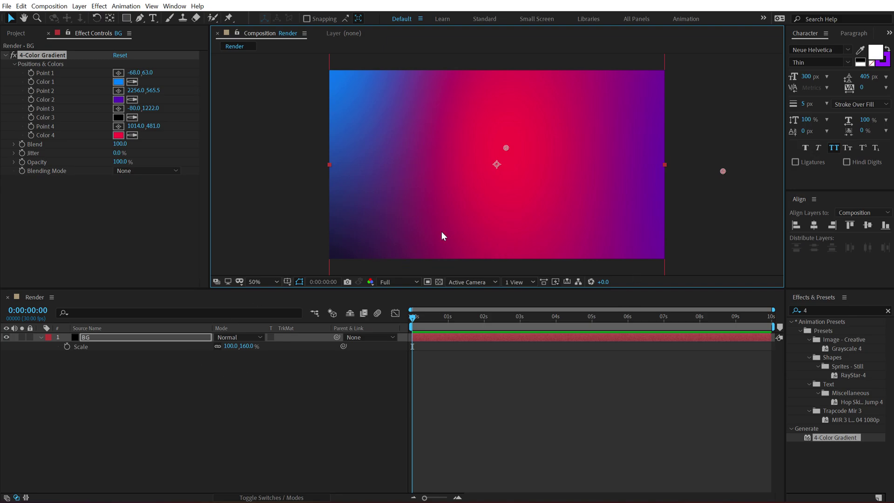
pyautogui.keyDown('alt'); pyautogui.click(31, 125); pyautogui.keyUp('alt')
pyautogui.write('wiggle')
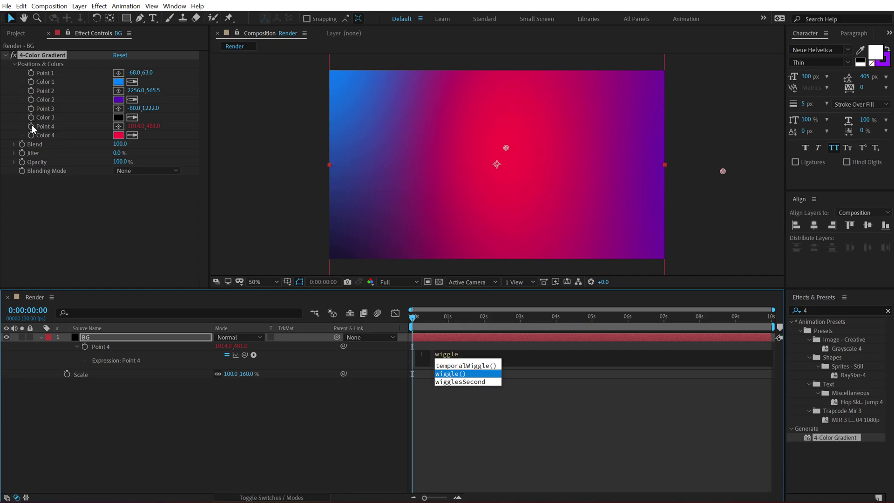
pyautogui.press('Return')
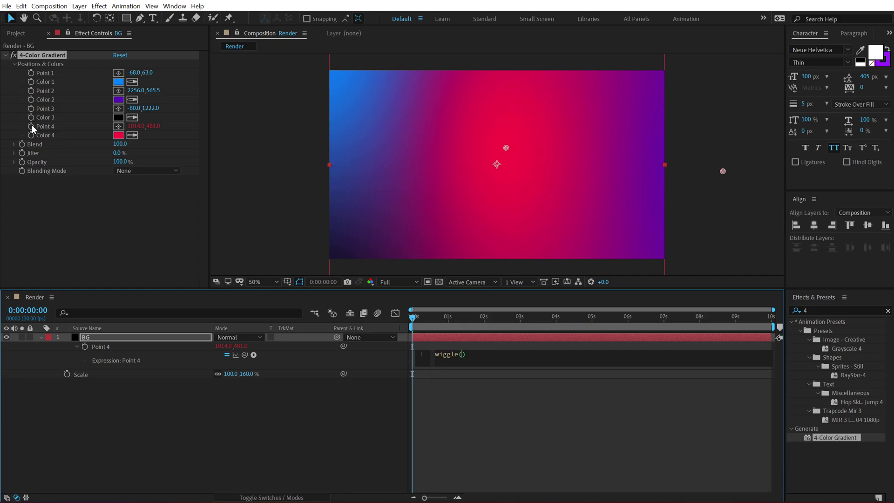
pyautogui.write('2,300')
pyautogui.click(336, 400)
pyautogui.press('space')
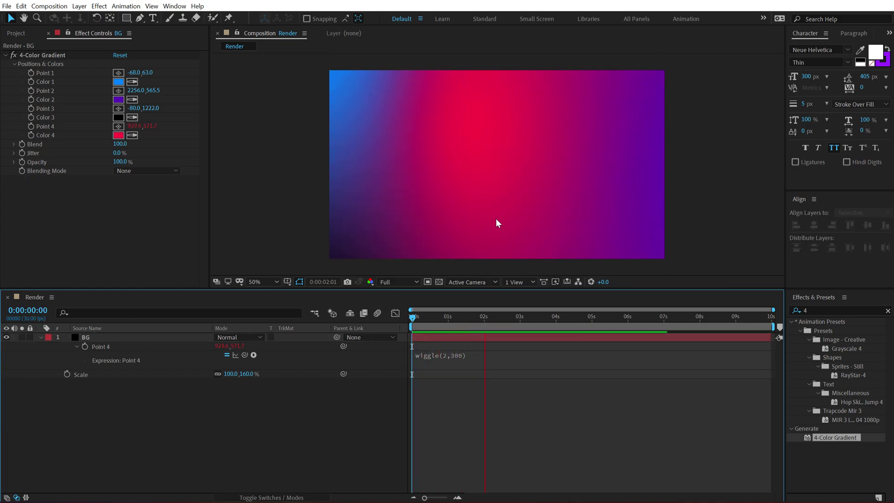
# Change the Point 4 expression to wiggle(0.6,300) and preview the animation from the start of the composition
pyautogui.click(436, 317)
pyautogui.click(448, 355)
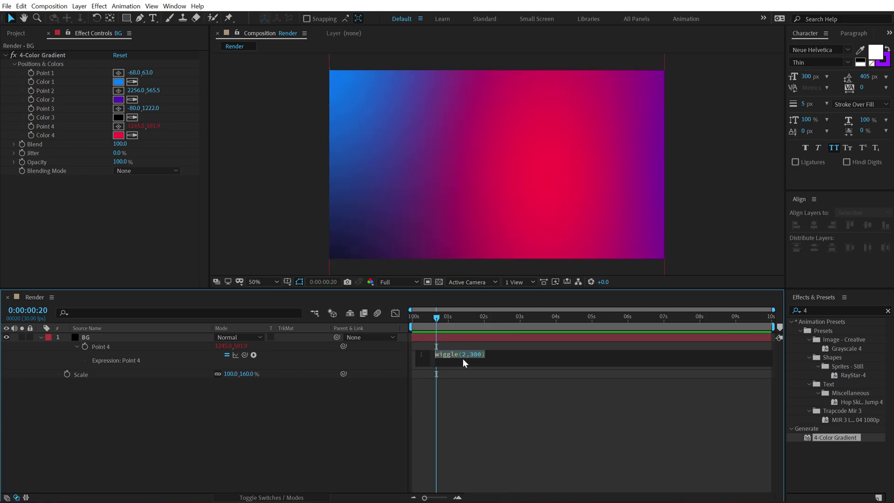
pyautogui.click(465, 353)
pyautogui.press('BackSpace')
pyautogui.write('0.6')
pyautogui.click(306, 457)
pyautogui.press('Home')
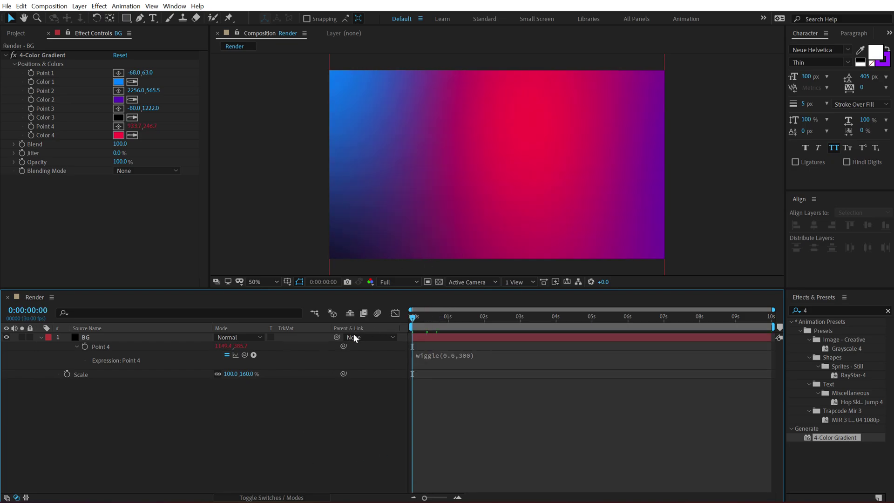
pyautogui.press('space')
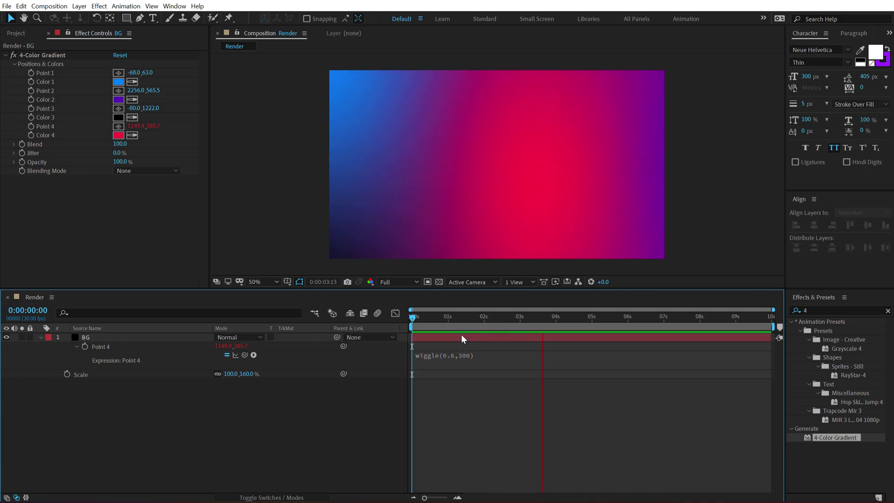
pyautogui.moveTo(489, 318); pyautogui.dragTo(527, 318)
pyautogui.press('Home')
pyautogui.press('space')
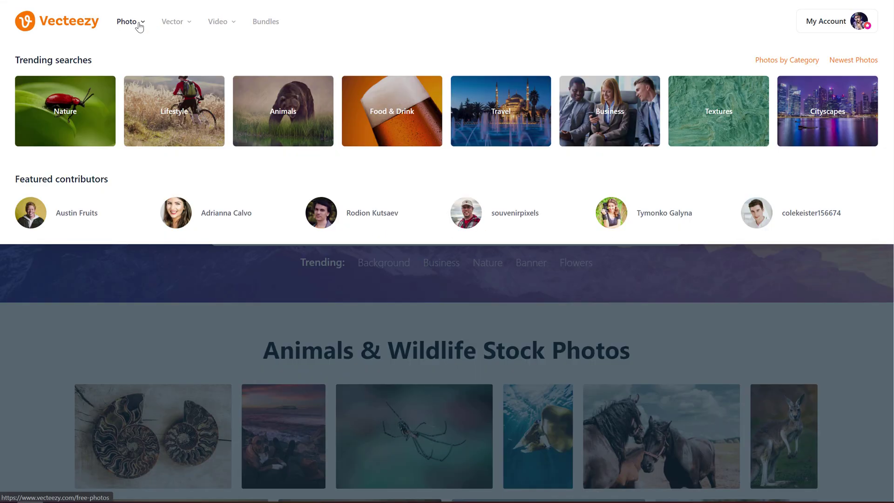
# Switch to the Vecteezy website, browse its stock media, and search the videos for "lifestyle"
pyautogui.moveTo(169, 29)
pyautogui.moveTo(224, 27)
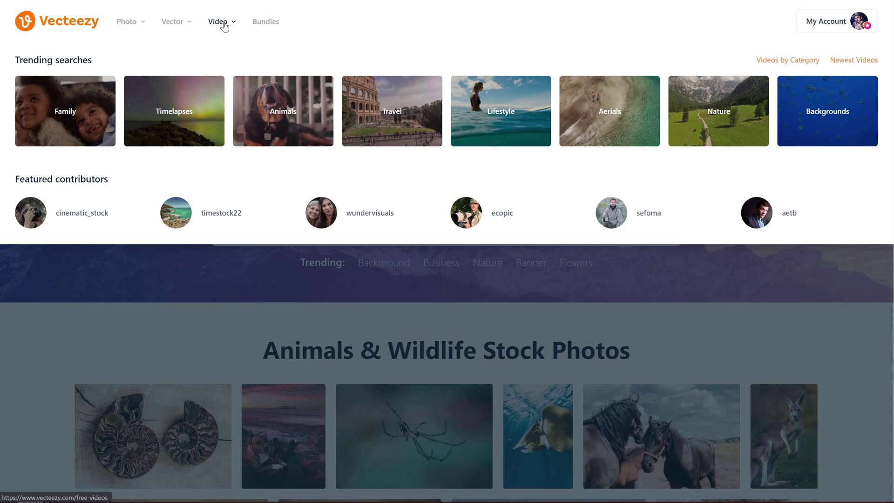
pyautogui.scroll(-10, 189, 287)
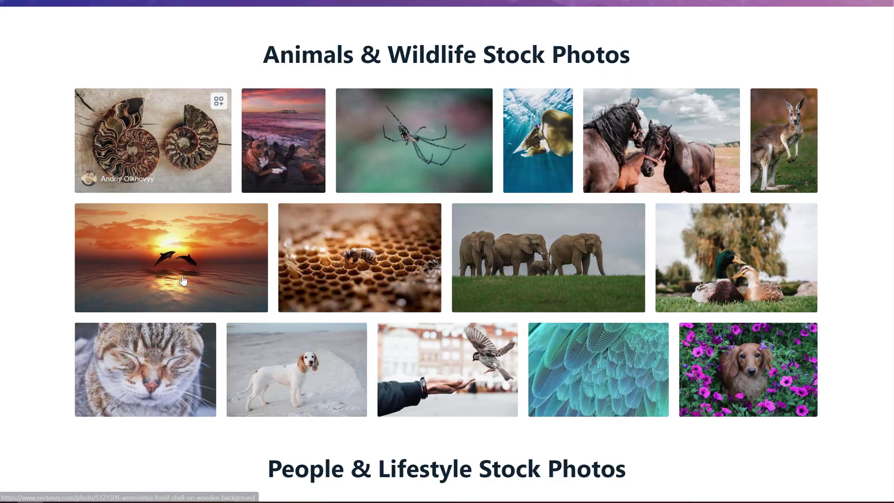
pyautogui.scroll(-12, 183, 280)
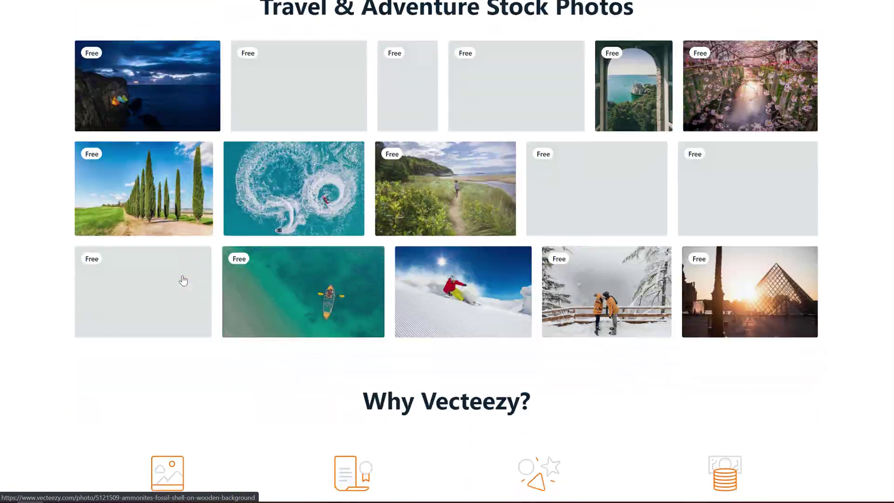
pyautogui.scroll(-3, 183, 280)
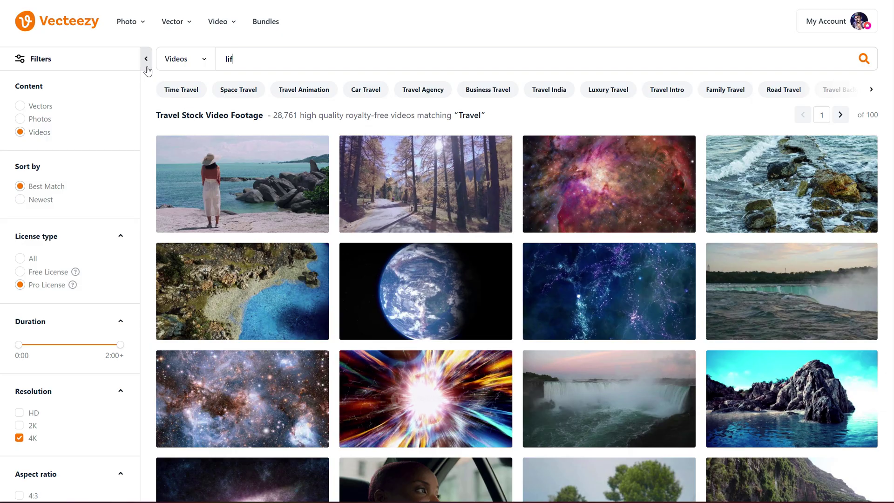
pyautogui.write('estyle')
pyautogui.press('Return')
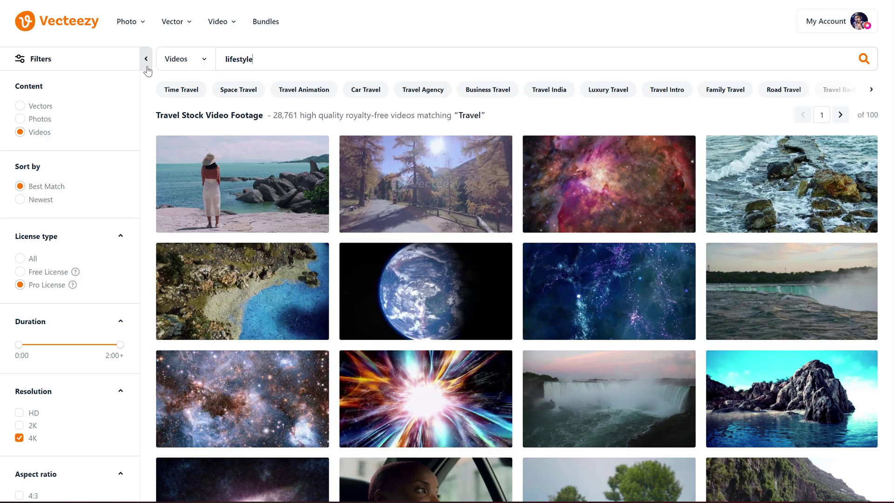
# Browse through the lifestyle video results on Vecteezy
pyautogui.scroll(-7, 517, 280)
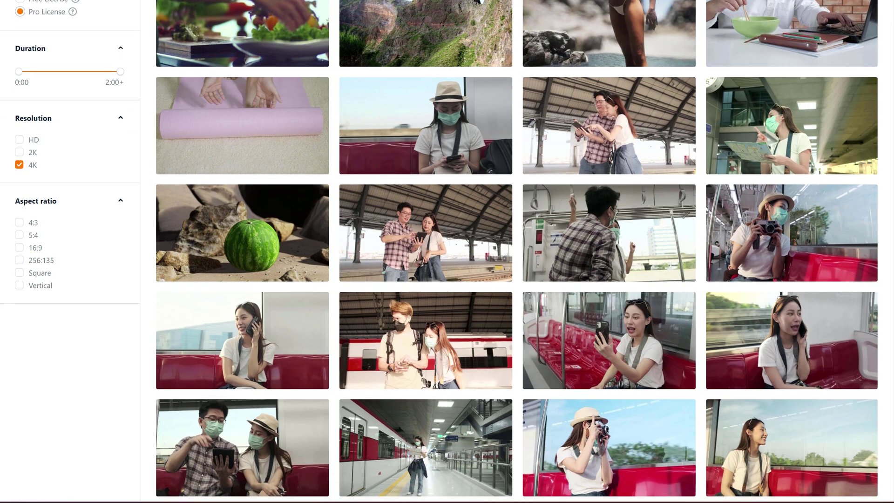
pyautogui.scroll(-7, 517, 279)
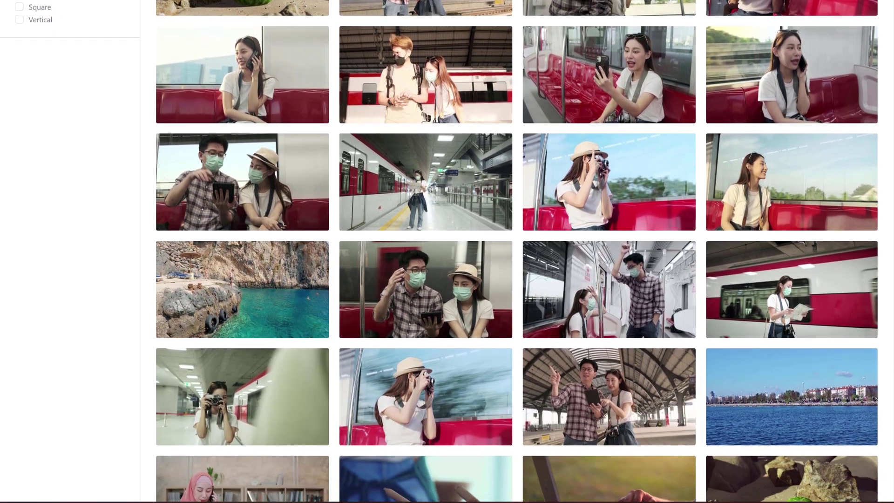
pyautogui.scroll(-8, 517, 280)
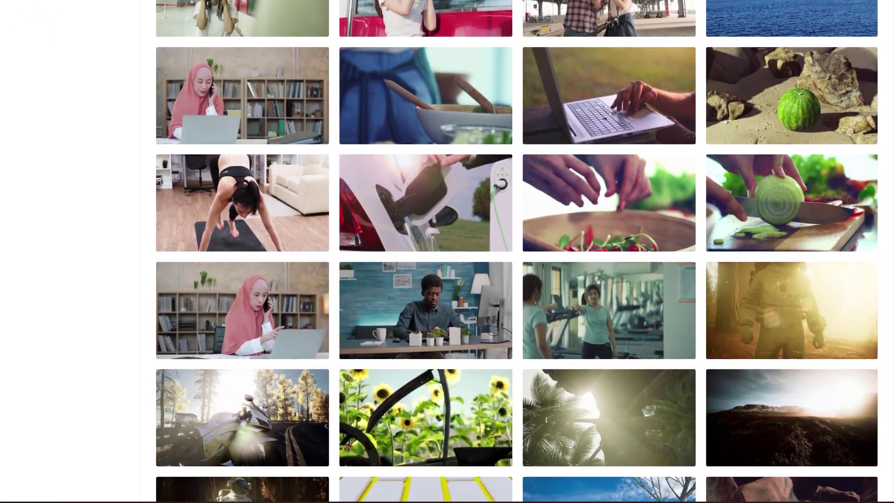
pyautogui.scroll(-5, 516, 279)
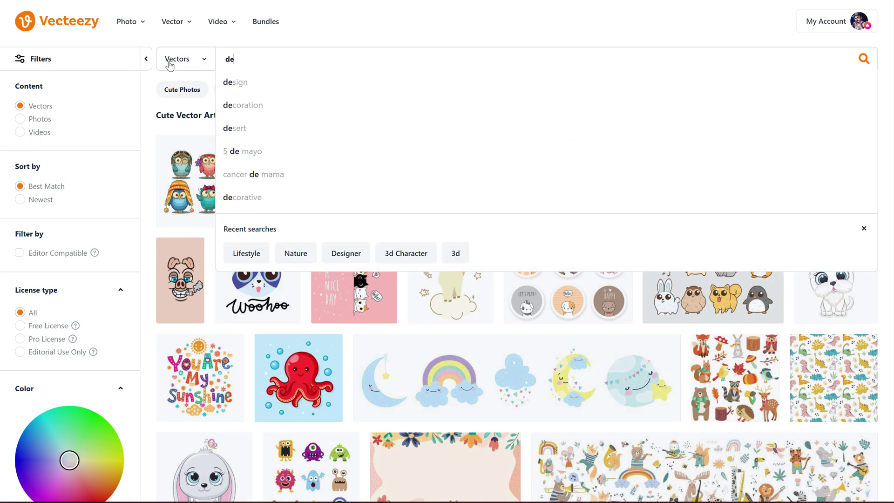
# Search the vector graphics for "design" and browse through the results
pyautogui.write('sign')
pyautogui.press('Return')
pyautogui.scroll(-5, 169, 65)
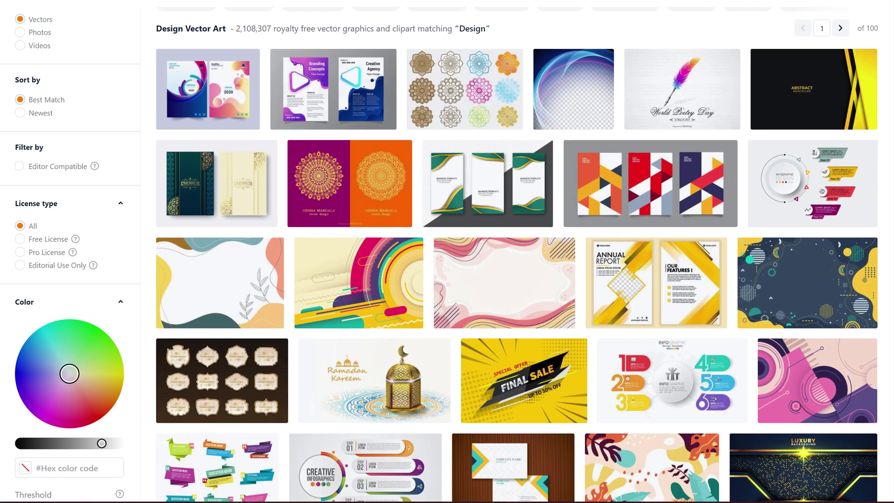
pyautogui.scroll(-6, 517, 251)
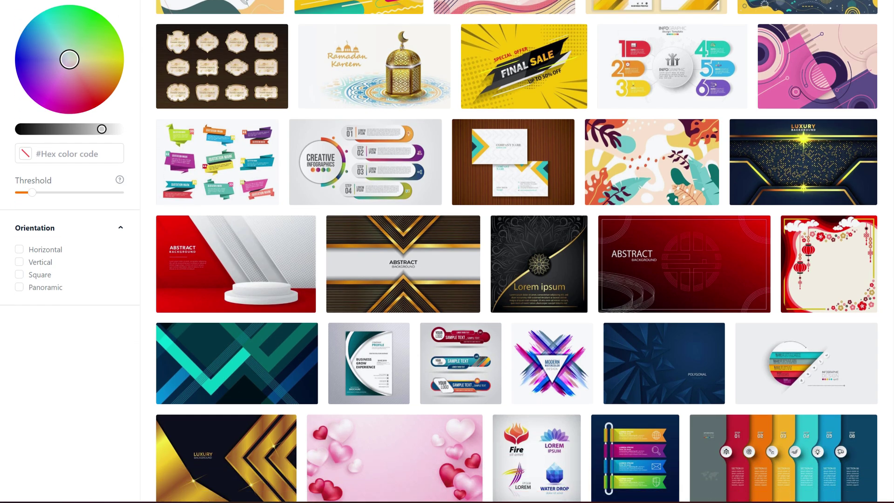
pyautogui.scroll(-7, 517, 251)
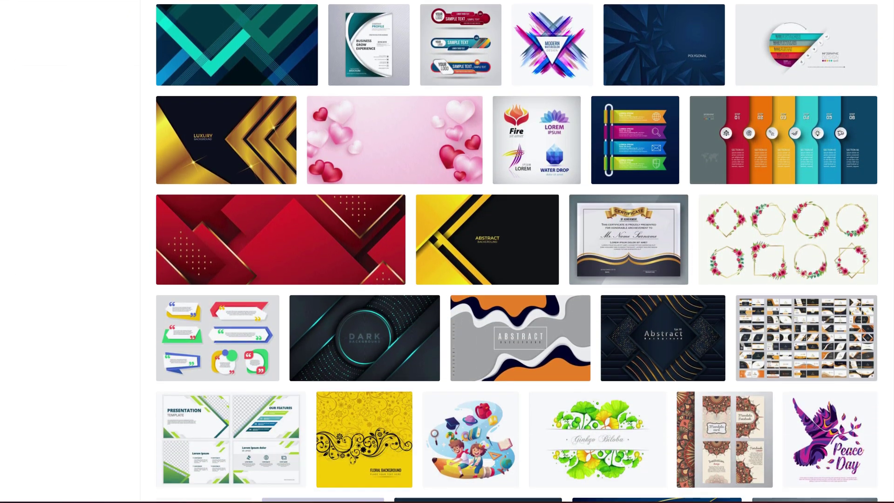
pyautogui.scroll(-5, 517, 252)
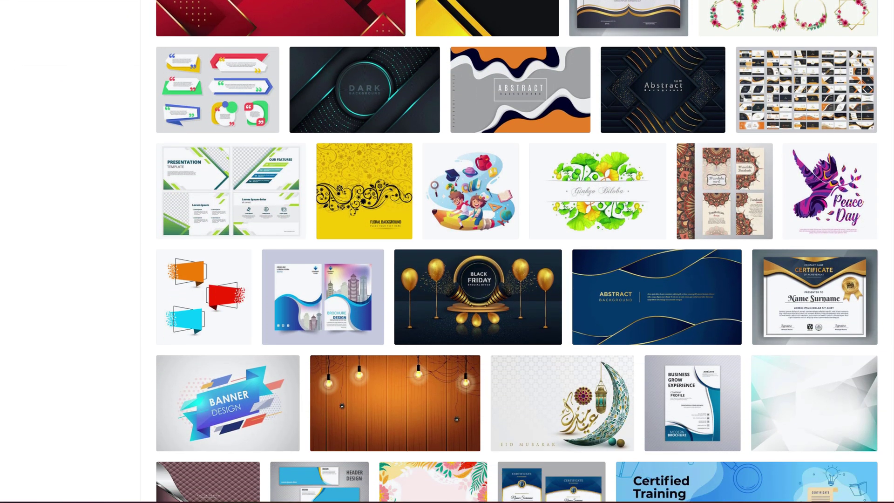
pyautogui.scroll(-4, 517, 251)
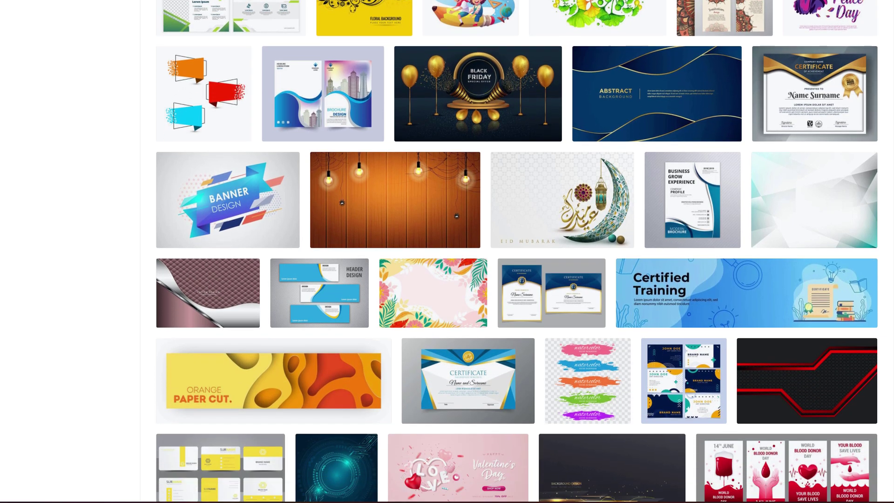
pyautogui.scroll(-1, 517, 252)
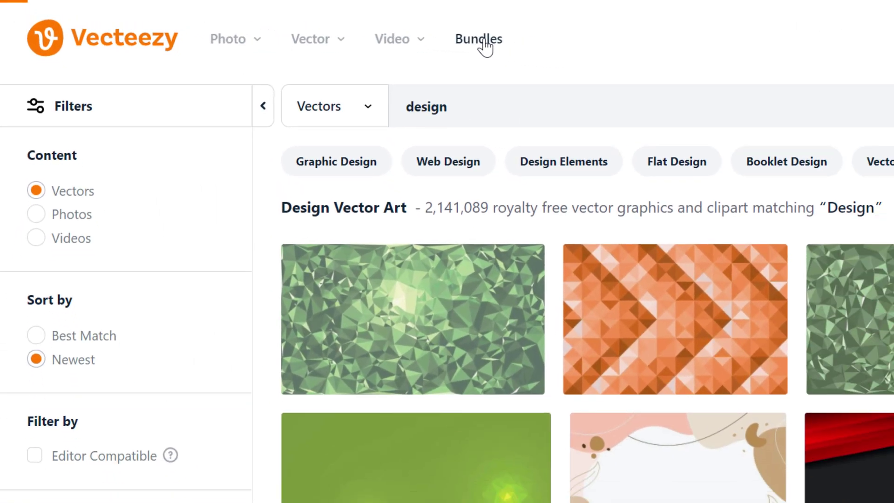
# Browse the Bundles page, then the popular categories on the Explore videos page
pyautogui.click(557, 46)
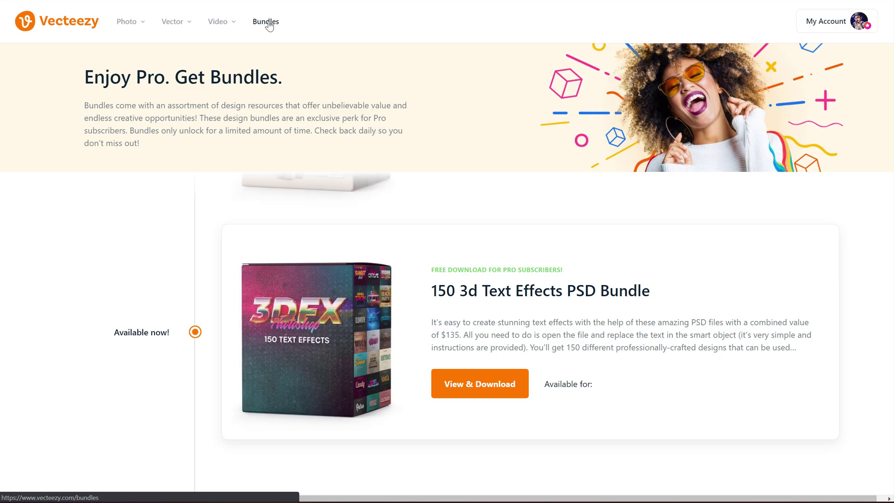
pyautogui.scroll(-10, 703, 275)
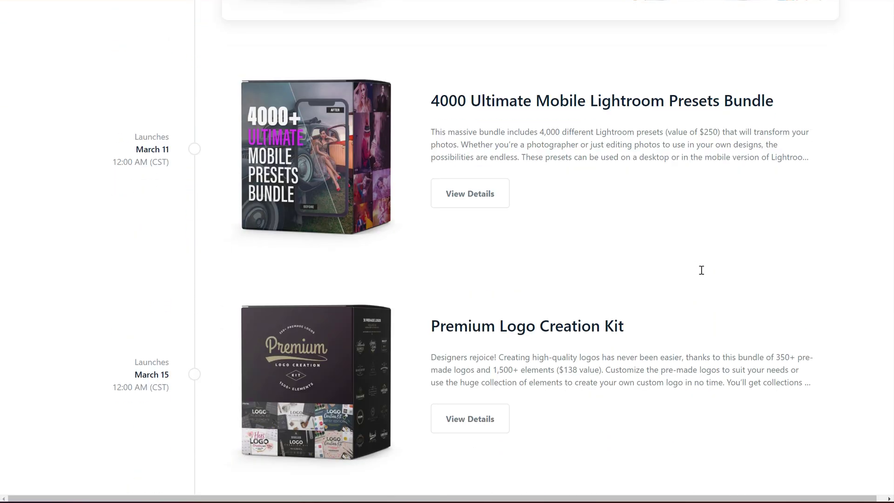
pyautogui.scroll(8, 701, 270)
pyautogui.click(499, 308)
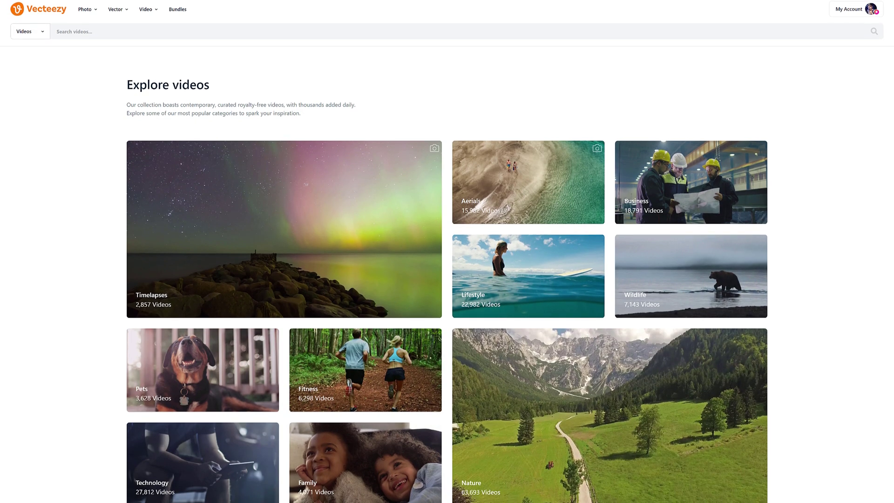
pyautogui.scroll(-2, 447, 251)
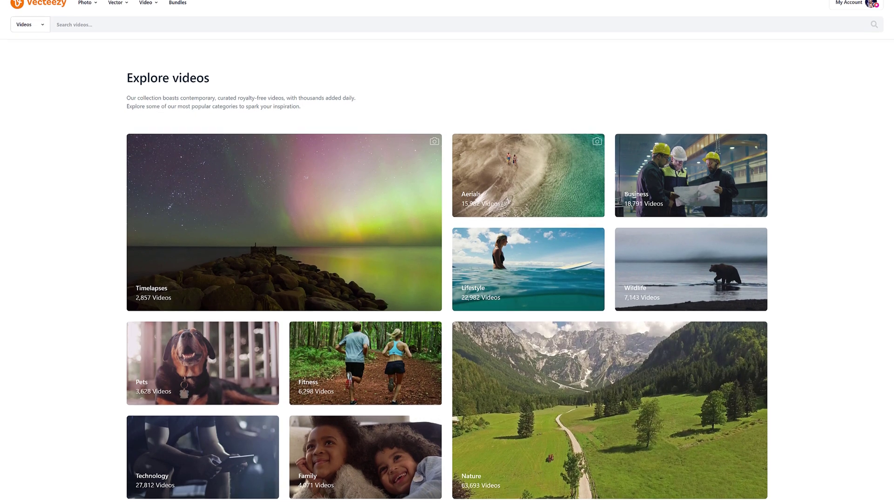
pyautogui.scroll(-4, 447, 251)
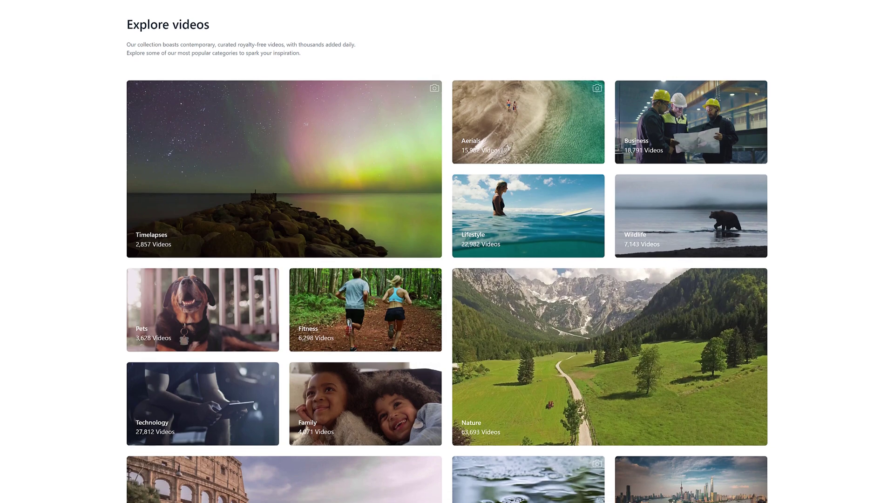
pyautogui.scroll(-3, 447, 251)
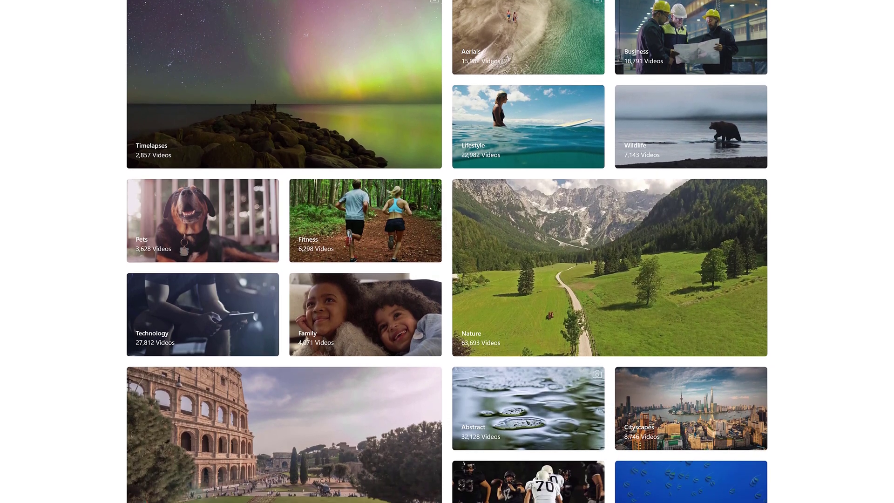
pyautogui.scroll(-2, 447, 251)
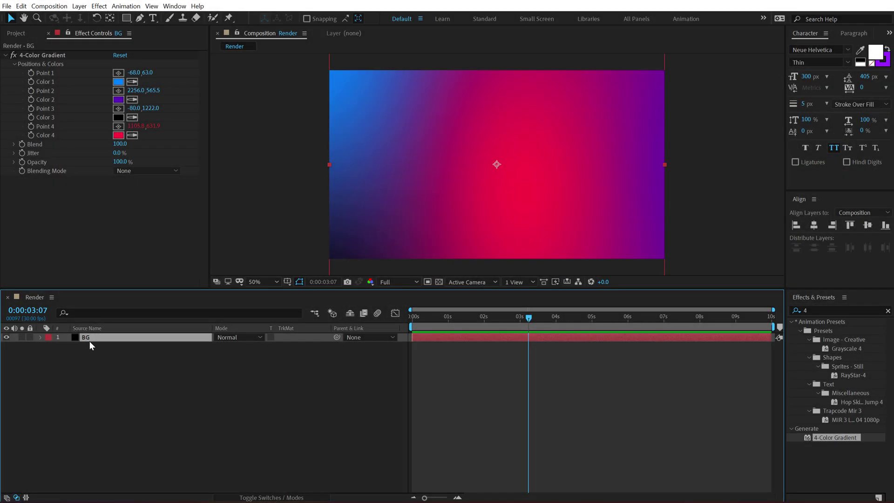
# Switch back to After Effects and set the 4-Color Gradient's Jitter to 50% on the BG layer
pyautogui.click(117, 153)
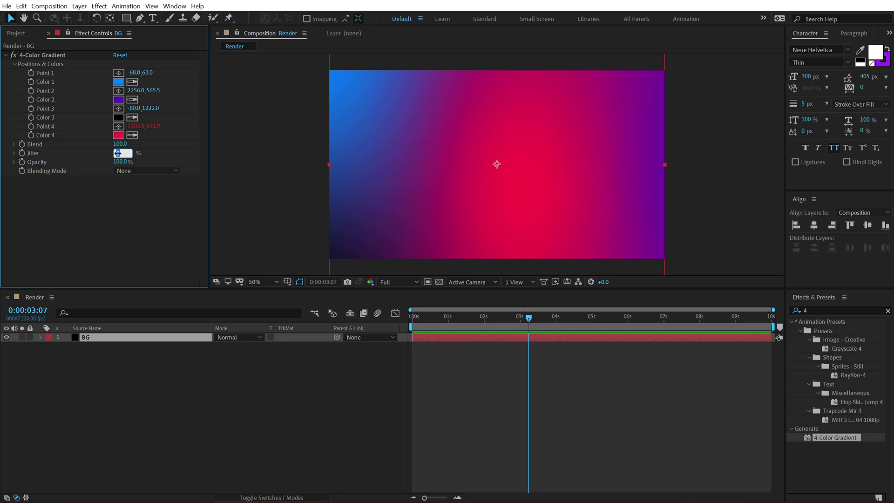
pyautogui.write('50')
pyautogui.press('Return')
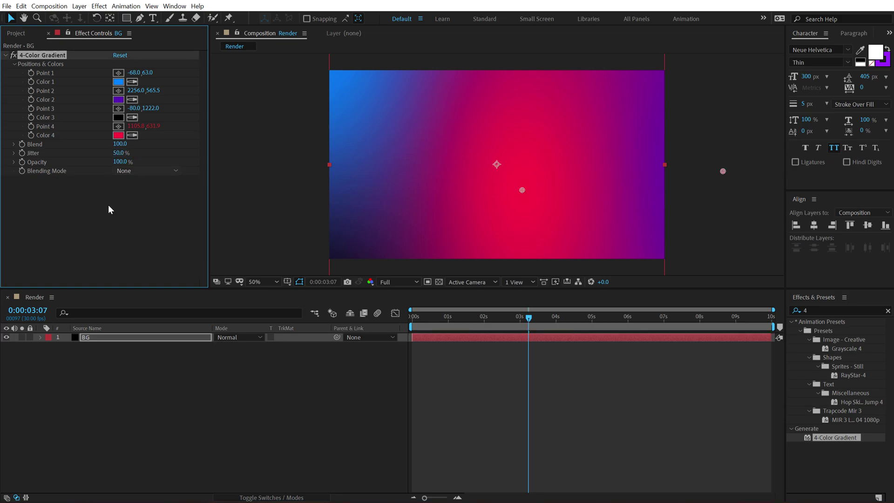
# Find the Wave Warp effect, apply it to the BG layer, and enlarge the effect settings area to show all its properties
pyautogui.click(820, 311)
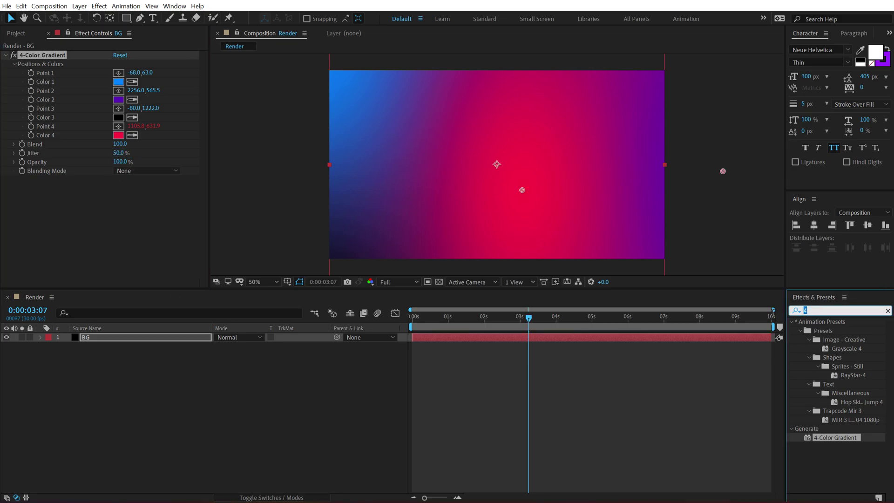
pyautogui.write('wave')
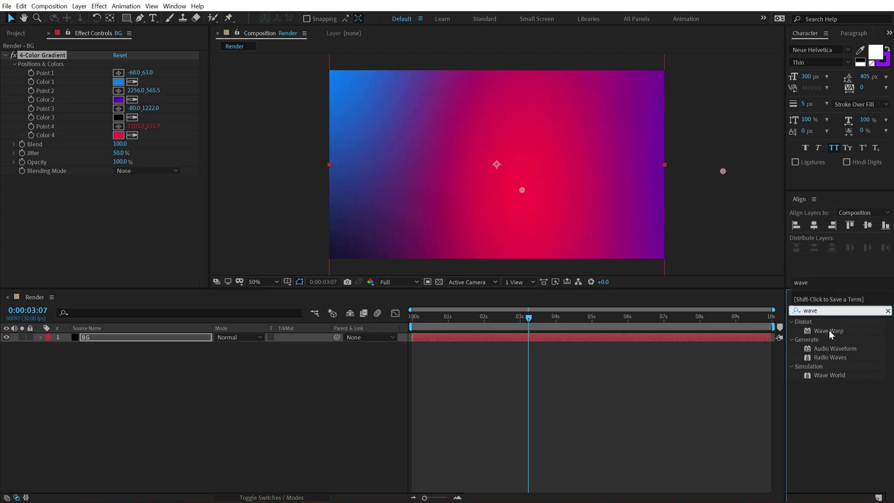
pyautogui.doubleClick(828, 331)
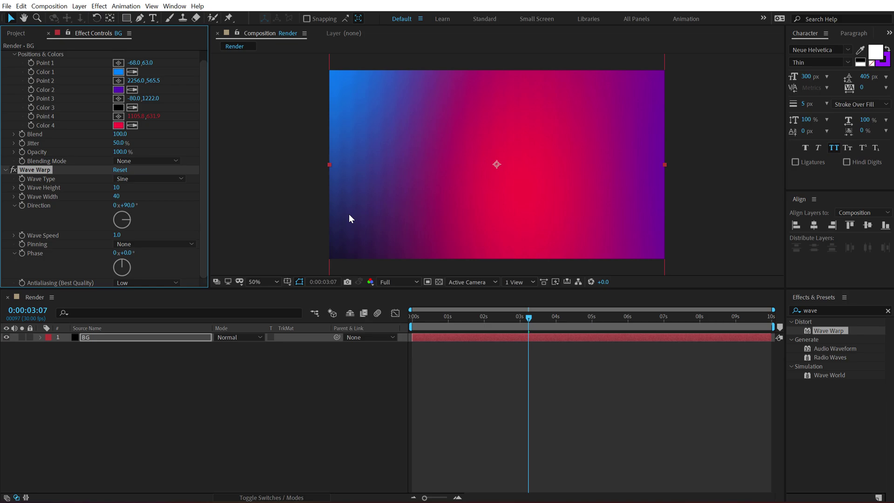
pyautogui.moveTo(146, 310); pyautogui.dragTo(145, 342)
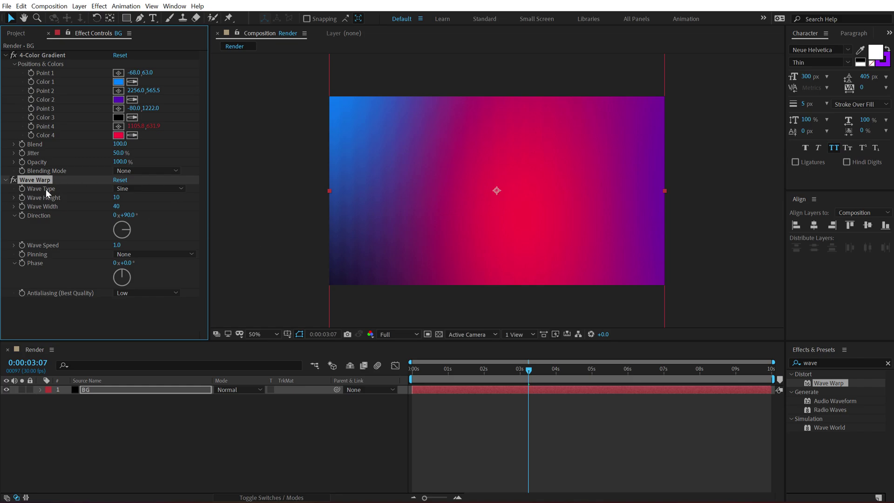
# Try different wave types for the Wave Warp effect and settle on Sawtooth
pyautogui.click(155, 189)
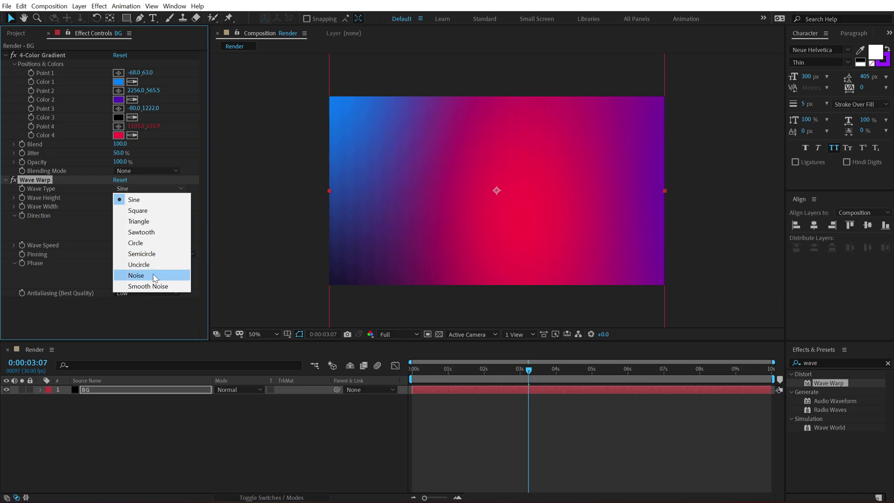
pyautogui.click(154, 234)
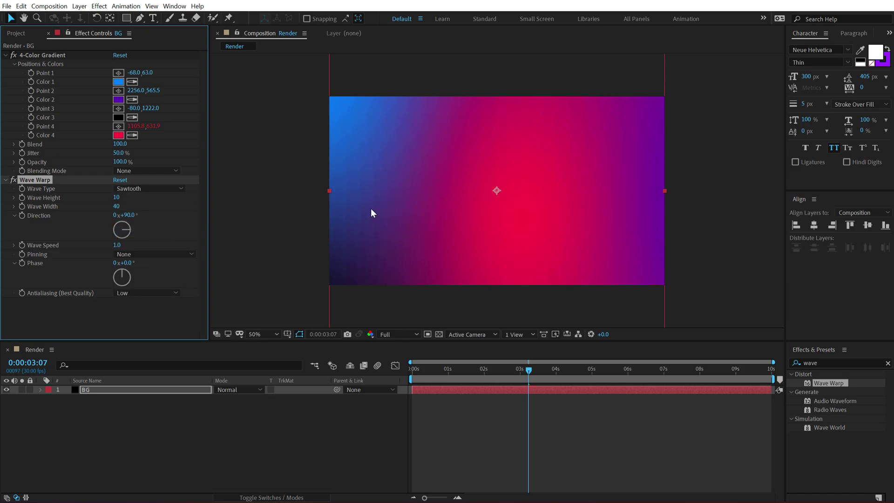
pyautogui.click(173, 190)
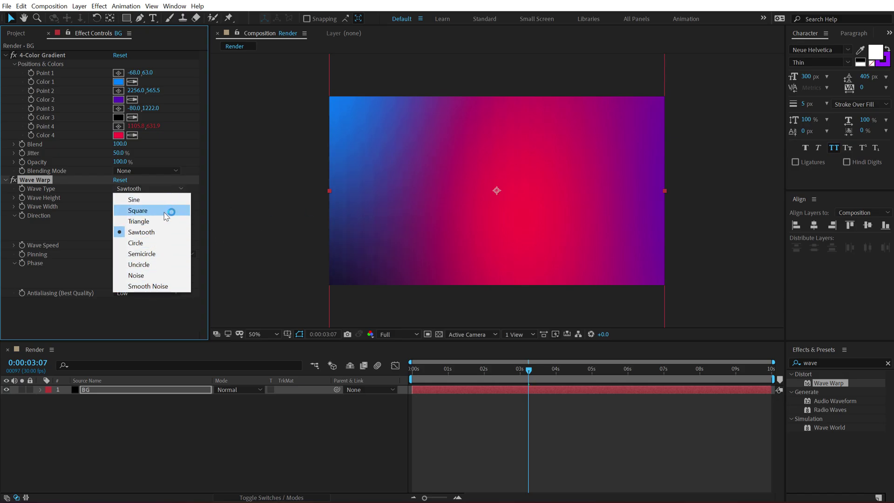
pyautogui.click(145, 222)
pyautogui.click(158, 189)
pyautogui.click(139, 233)
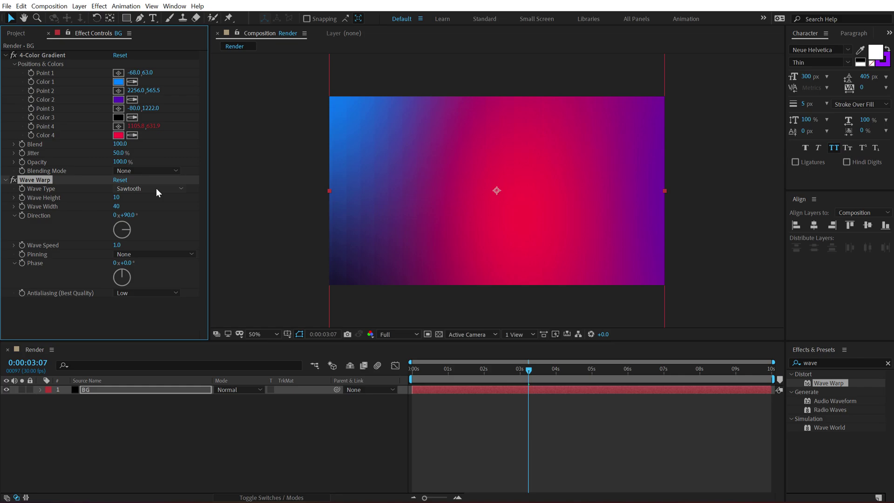
# Set the Wave Warp's Wave Height to 160 and Wave Width to 60
pyautogui.click(116, 198)
pyautogui.write('160')
pyautogui.press('Return')
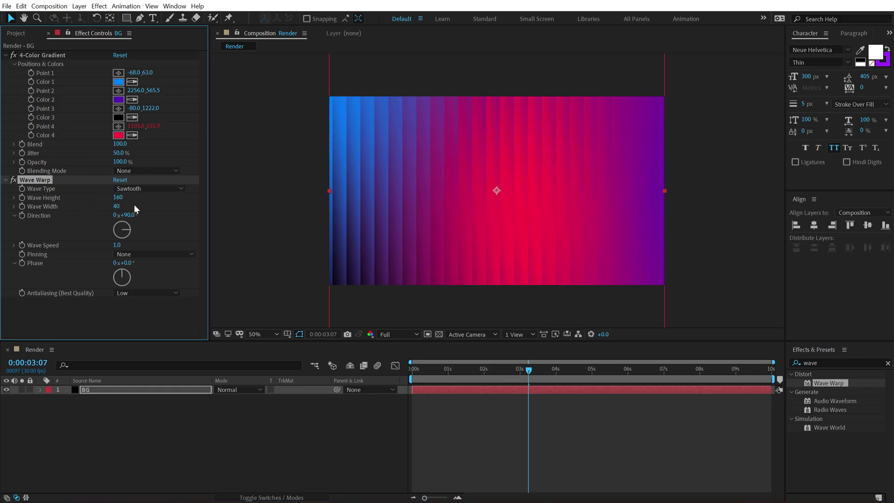
pyautogui.click(117, 207)
pyautogui.moveTo(117, 207); pyautogui.dragTo(119, 207)
pyautogui.click(115, 206)
pyautogui.write('60')
pyautogui.press('Return')
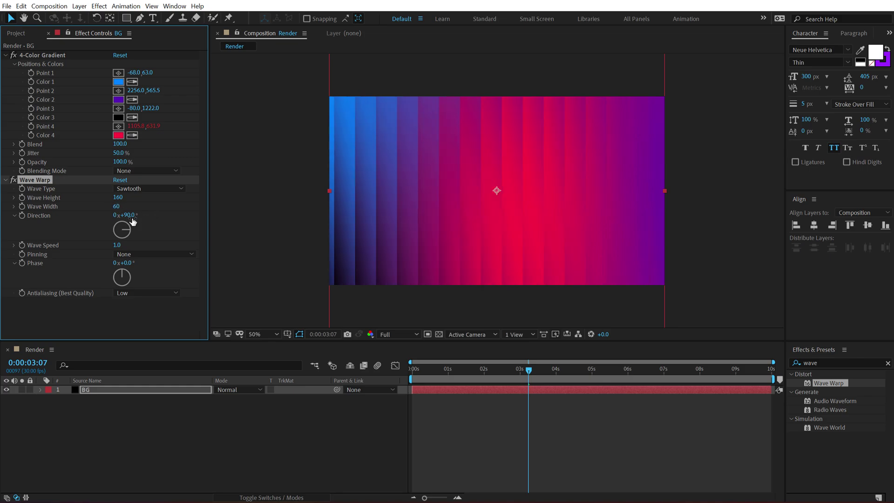
# Set the Wave Warp's Direction to -90°
pyautogui.click(129, 216)
pyautogui.write('-90')
pyautogui.press('Return')
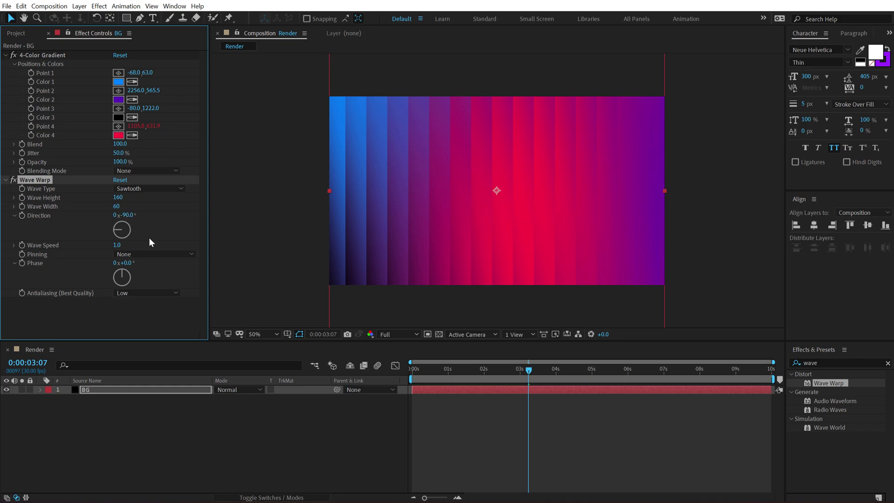
# Set the Wave Warp's Wave Speed to 0.6 and its Antialiasing to Medium
pyautogui.click(117, 245)
pyautogui.press('BackSpace')
pyautogui.write('0.6')
pyautogui.press('Return')
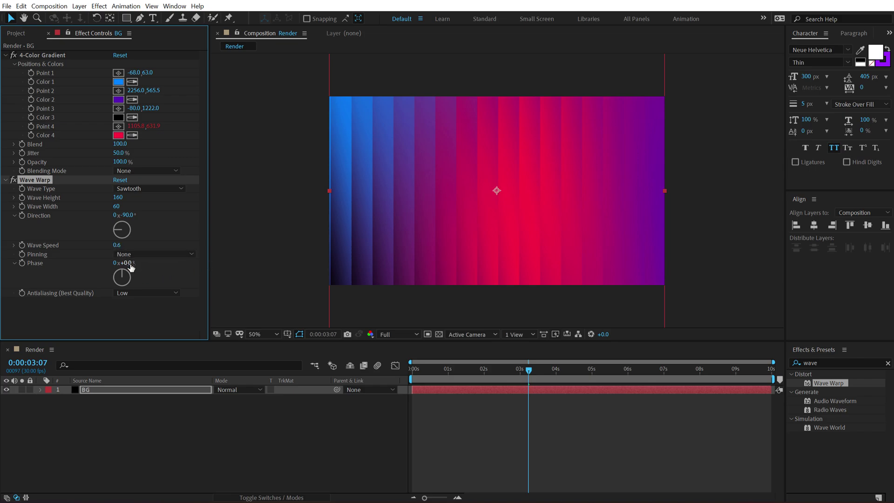
pyautogui.click(149, 292)
pyautogui.click(142, 313)
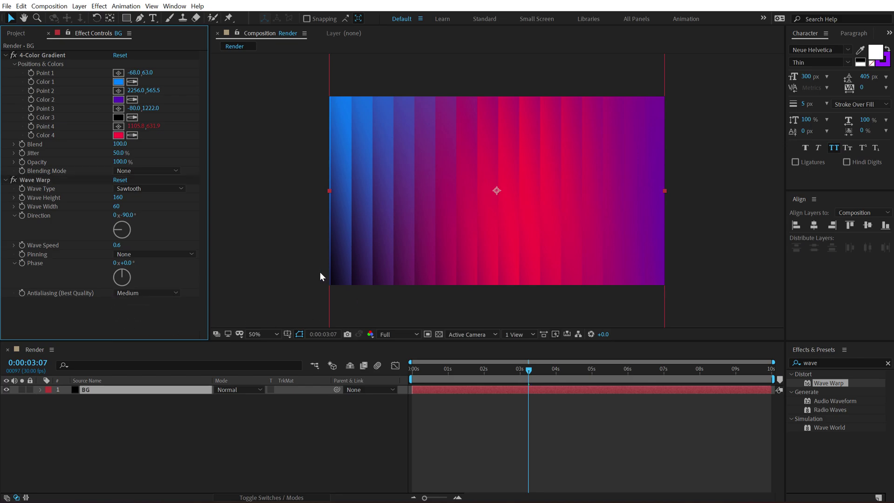
# Turn the Wave Warp's Direction to 20° and scale the BG layer up to about 130.6% by 209% so it covers the frame
pyautogui.press('r')
pyautogui.moveTo(128, 215); pyautogui.dragTo(184, 212)
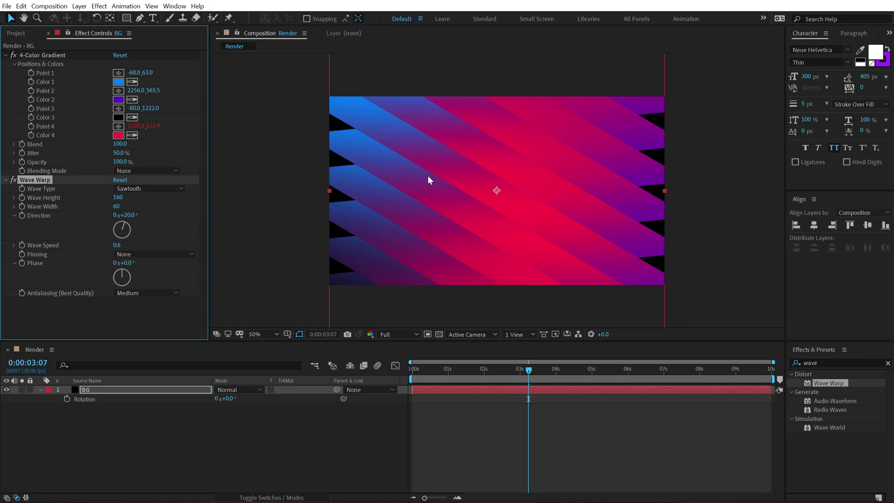
pyautogui.click(103, 393)
pyautogui.press('s')
pyautogui.moveTo(232, 398); pyautogui.dragTo(261, 410)
# Fine-tune the Wave Warp to a Direction of about 9°, Wave Height 150 and Wave Width 42
pyautogui.moveTo(126, 216); pyautogui.dragTo(48, 223)
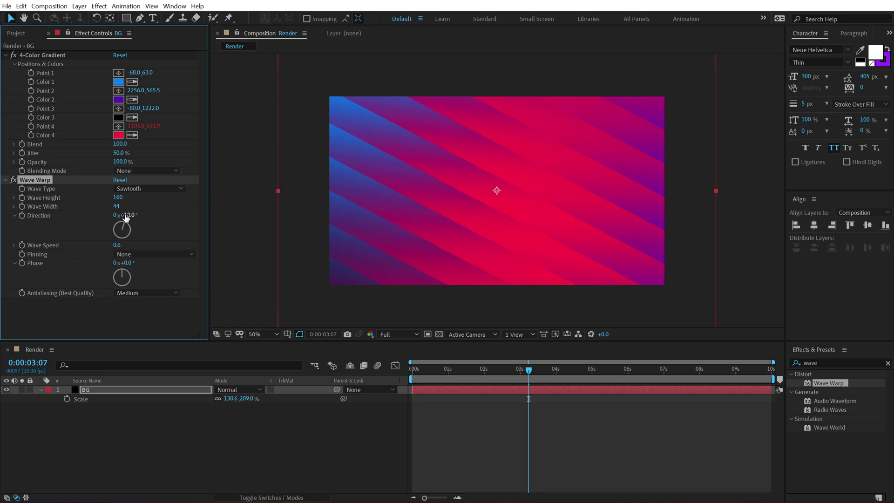
pyautogui.moveTo(116, 198); pyautogui.dragTo(140, 213)
pyautogui.moveTo(144, 208); pyautogui.dragTo(121, 204)
pyautogui.click(117, 197)
pyautogui.press('Return')
pyautogui.moveTo(119, 207)
pyautogui.mouseDown()
pyautogui.moveTo(130, 204)
pyautogui.moveTo(106, 219)
pyautogui.moveTo(139, 243)
pyautogui.moveTo(124, 215)
pyautogui.mouseUp()
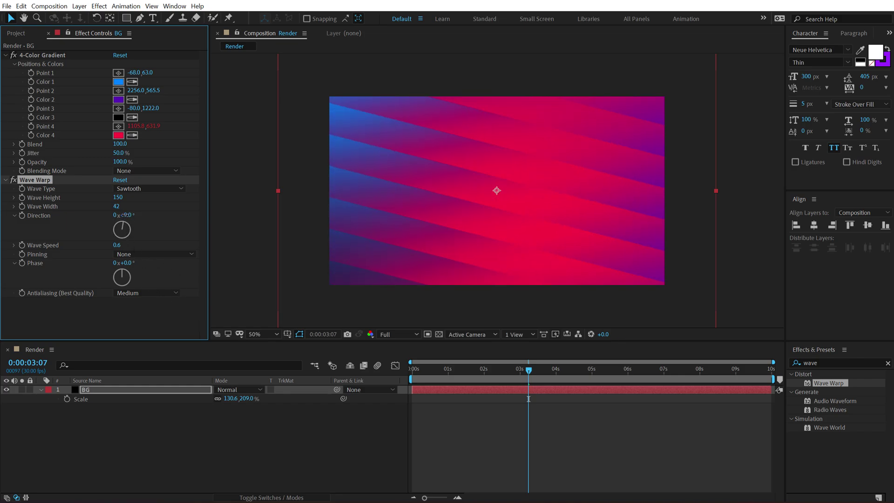
# Move the 4-Color Gradient's Point 4 to about 1255.9, 124.1 at the frame's upper edge and soften Color 4 to about EC1349
pyautogui.click(42, 55)
pyautogui.moveTo(558, 124); pyautogui.dragTo(584, 92)
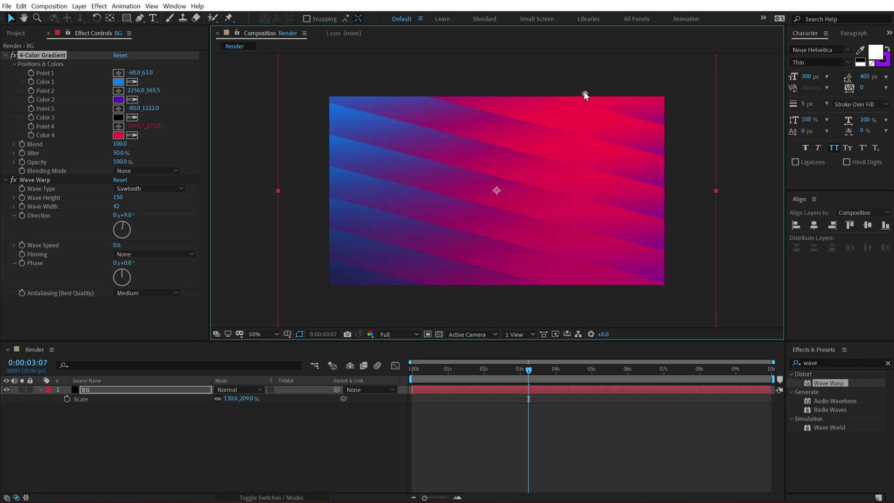
pyautogui.click(118, 135)
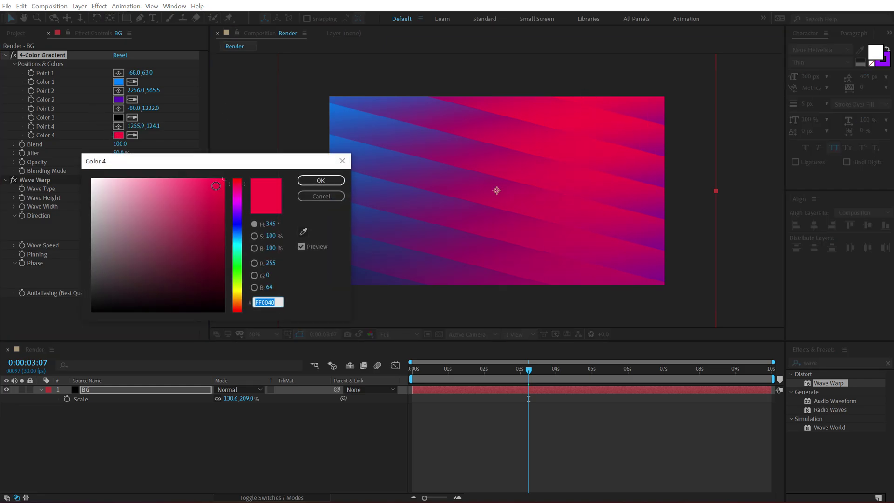
pyautogui.click(214, 188)
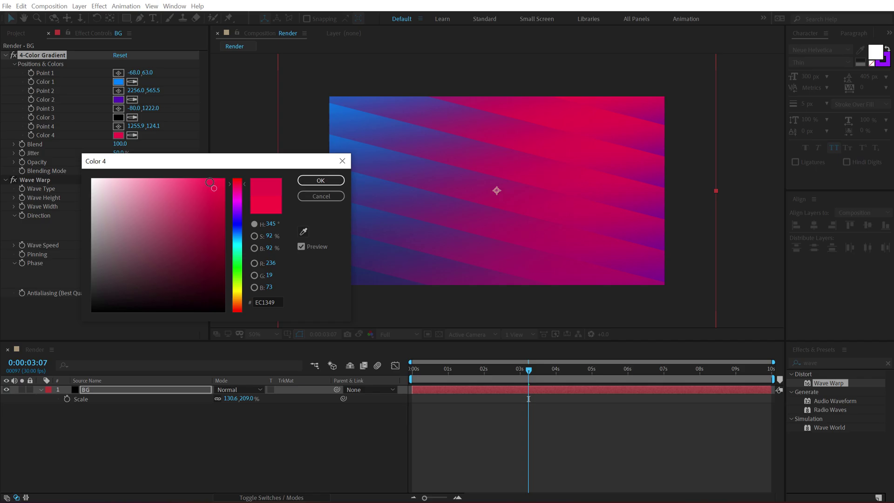
pyautogui.click(309, 182)
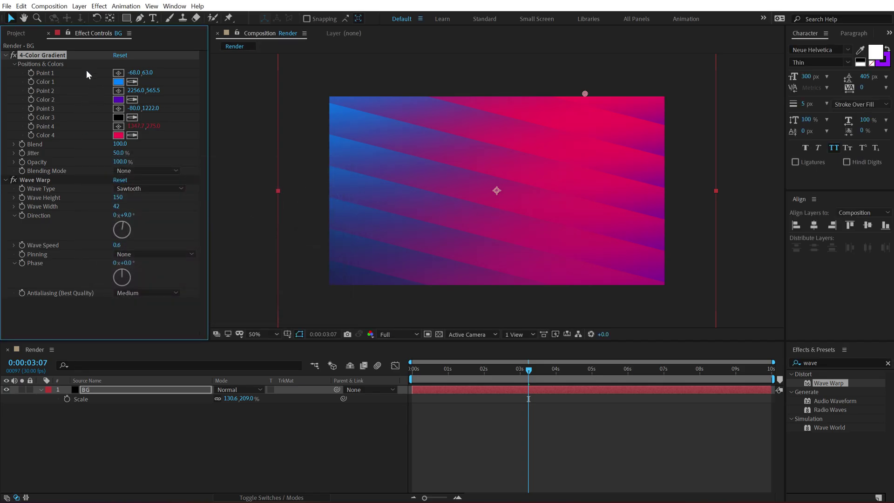
# Move the 4-Color Gradient's Point 2 to about 1891.6, 887 outside the frame's lower right corner and check the background
pyautogui.click(49, 64)
pyautogui.press(',')
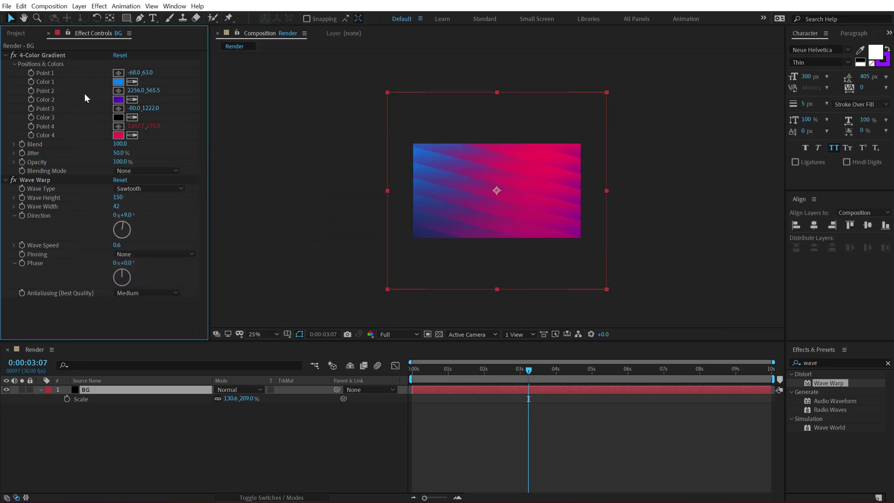
pyautogui.click(44, 54)
pyautogui.moveTo(645, 192); pyautogui.dragTo(602, 250)
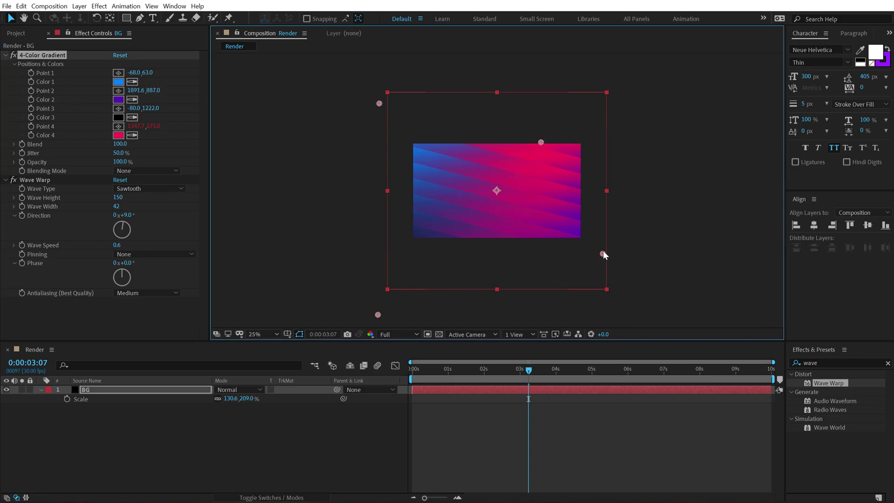
pyautogui.click(200, 415)
pyautogui.press('.')
pyautogui.press('.')
pyautogui.press('.')
pyautogui.press('.')
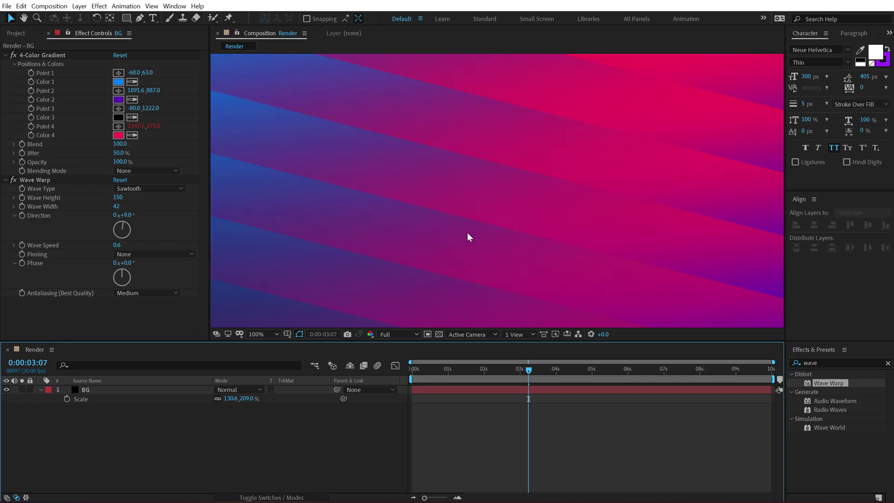
pyautogui.press(',')
pyautogui.press(',')
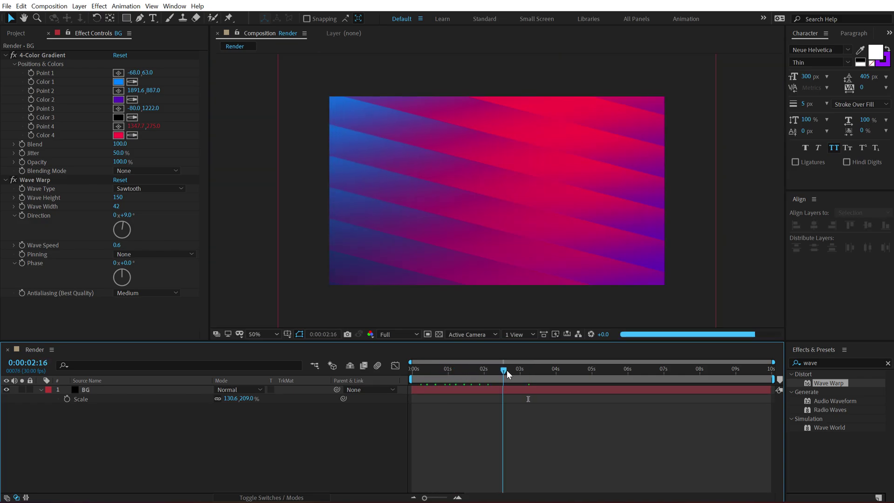
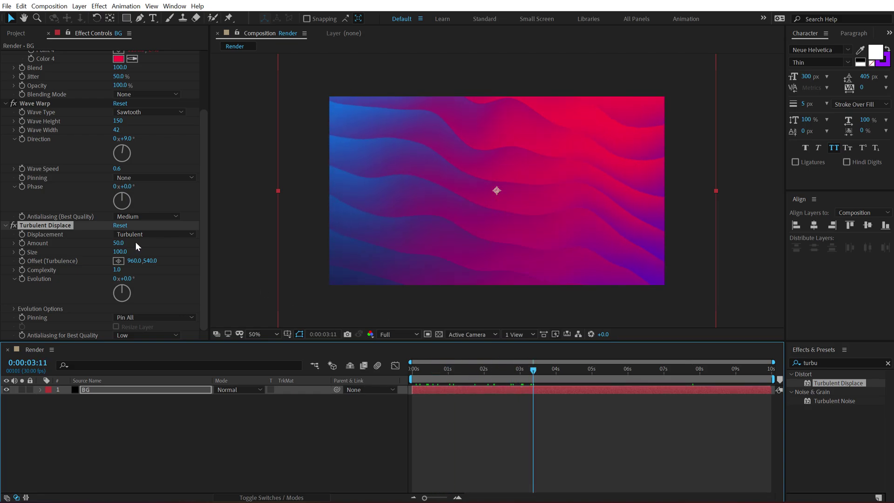
# Try the Twist displacement in Turbulent Displace with Amount -36, Size 201 and Evolution 315°
pyautogui.click(154, 235)
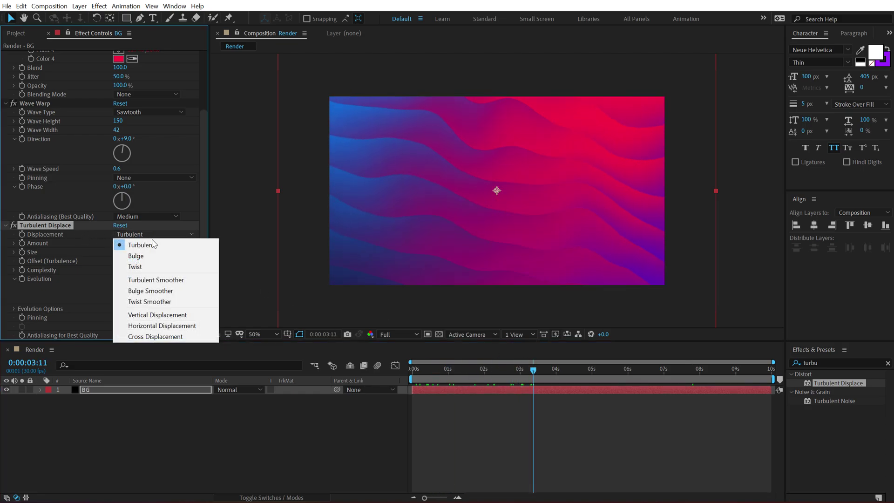
pyautogui.click(140, 266)
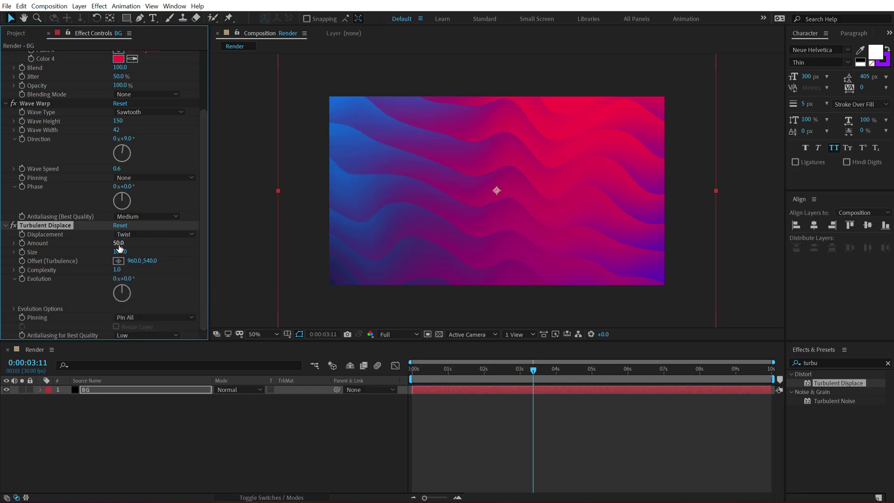
pyautogui.moveTo(120, 252); pyautogui.dragTo(235, 255)
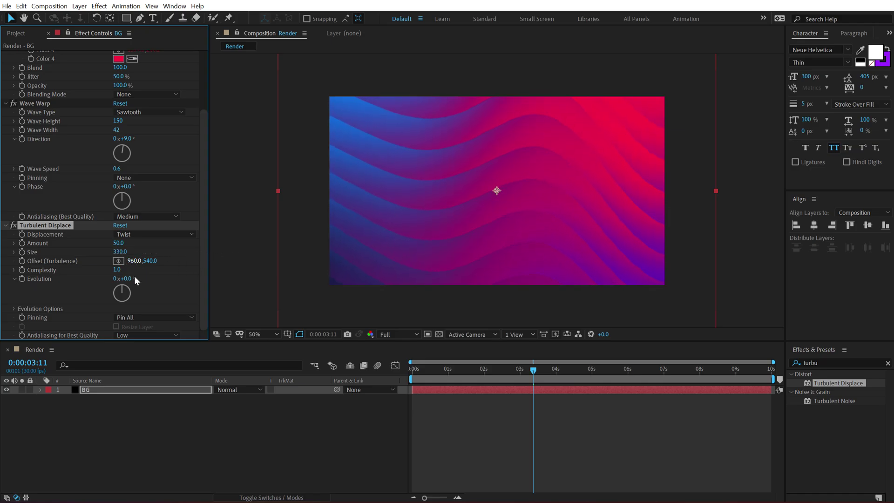
pyautogui.moveTo(128, 282); pyautogui.dragTo(273, 264)
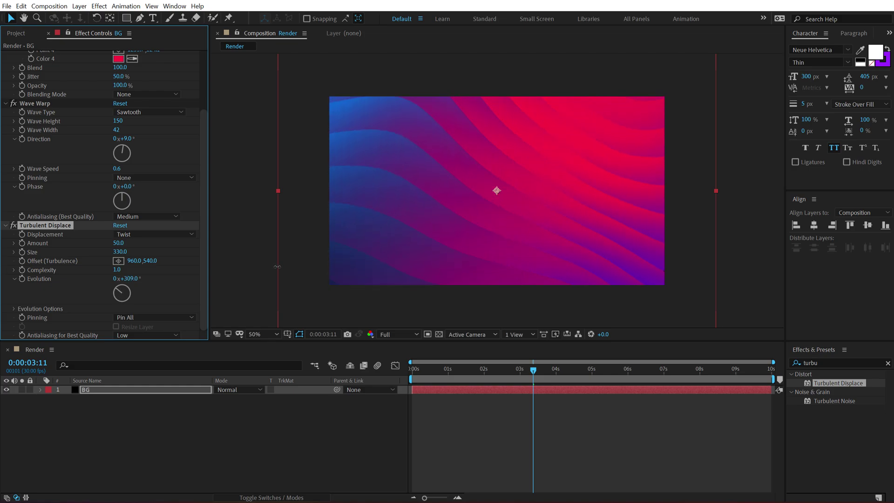
pyautogui.moveTo(123, 246); pyautogui.dragTo(76, 259)
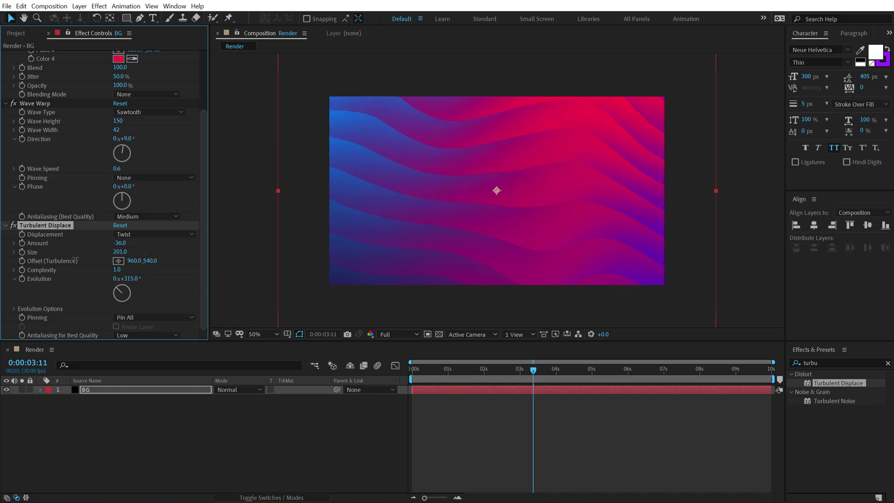
# Try Bulge Smoother as the Turbulent Displace type and return Displacement to Turbulent
pyautogui.click(138, 235)
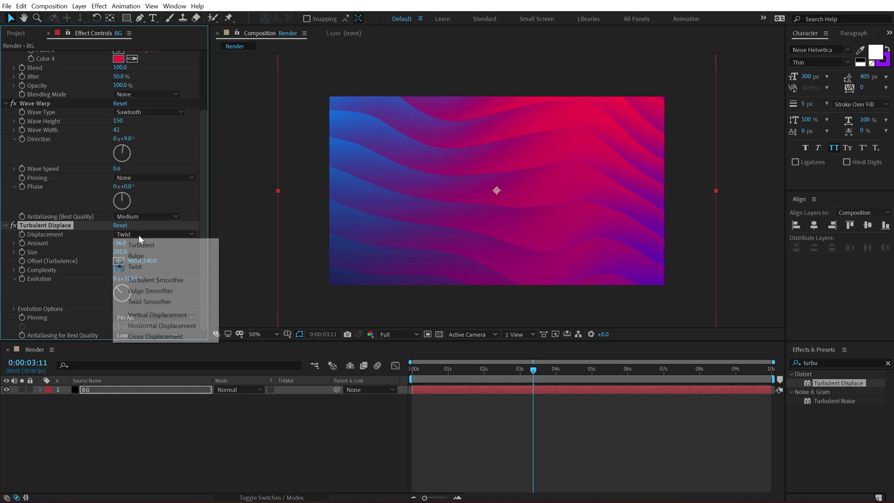
pyautogui.click(142, 289)
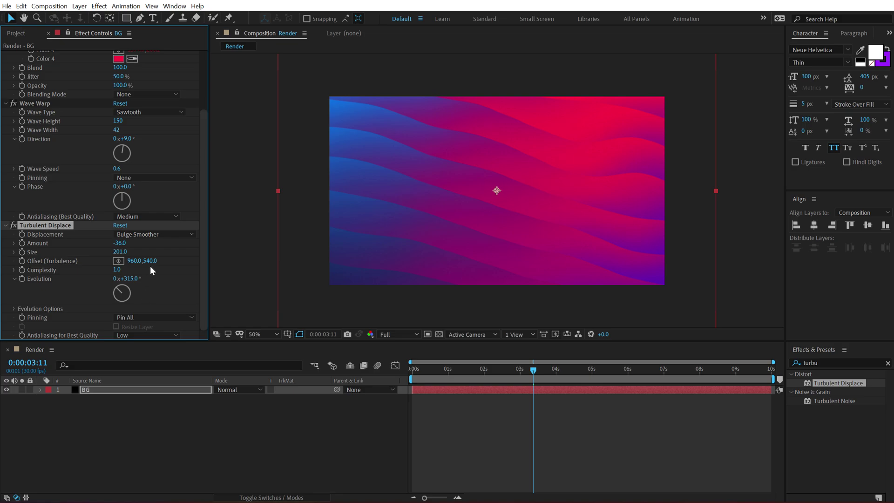
pyautogui.click(137, 235)
pyautogui.click(145, 246)
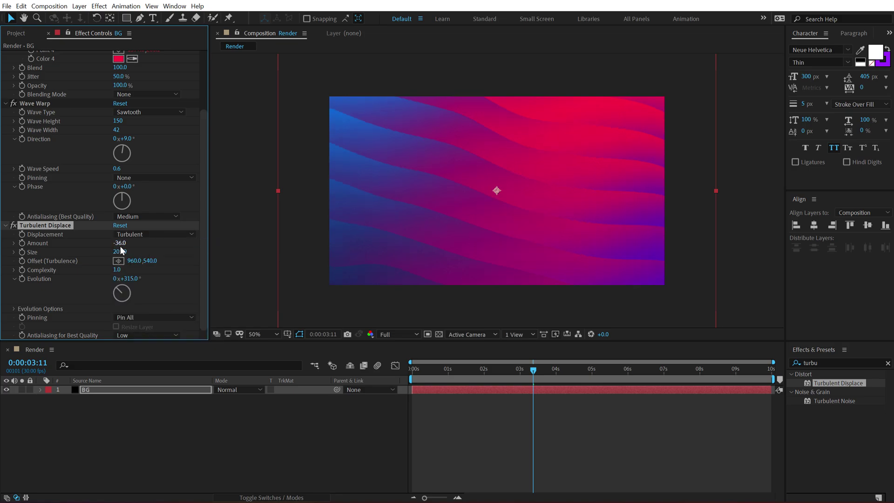
# Experiment with Turbulent Displace, ending at Amount 50, Size 96 and Evolution 1x+192°
pyautogui.moveTo(155, 244); pyautogui.dragTo(70, 267)
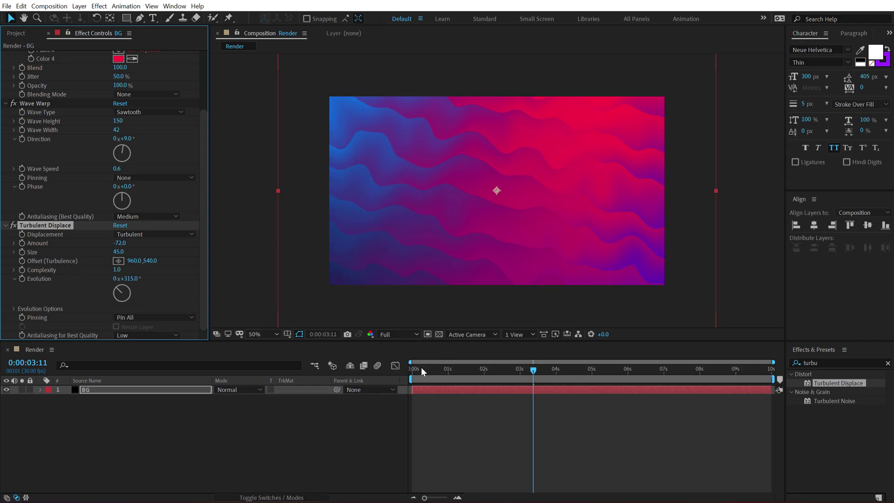
pyautogui.moveTo(421, 367); pyautogui.dragTo(538, 351)
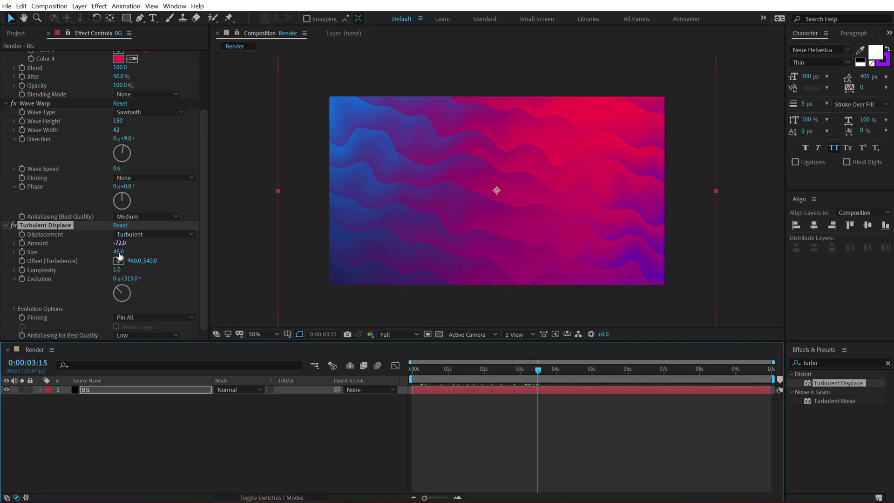
pyautogui.moveTo(118, 251); pyautogui.dragTo(196, 243)
pyautogui.moveTo(134, 280); pyautogui.dragTo(260, 264)
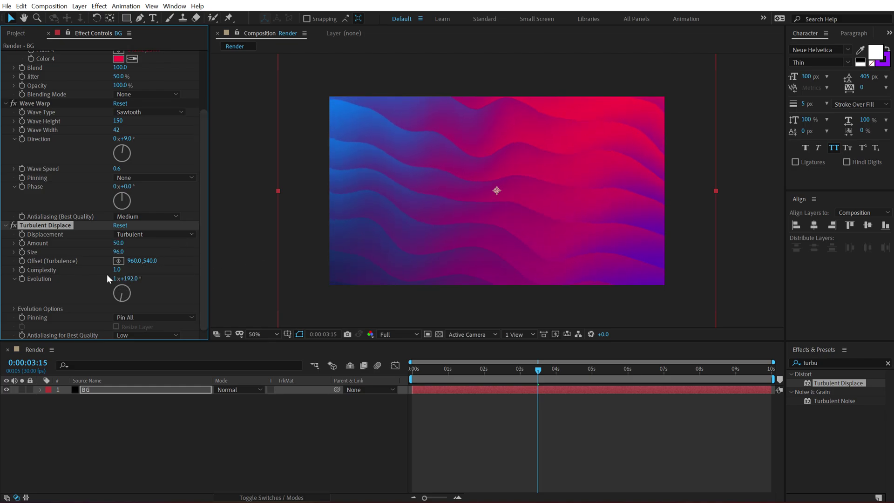
# Try Turbulent Displace with Complexity raised to 5.2, check the motion, and return Complexity to 1
pyautogui.moveTo(116, 270); pyautogui.dragTo(226, 264)
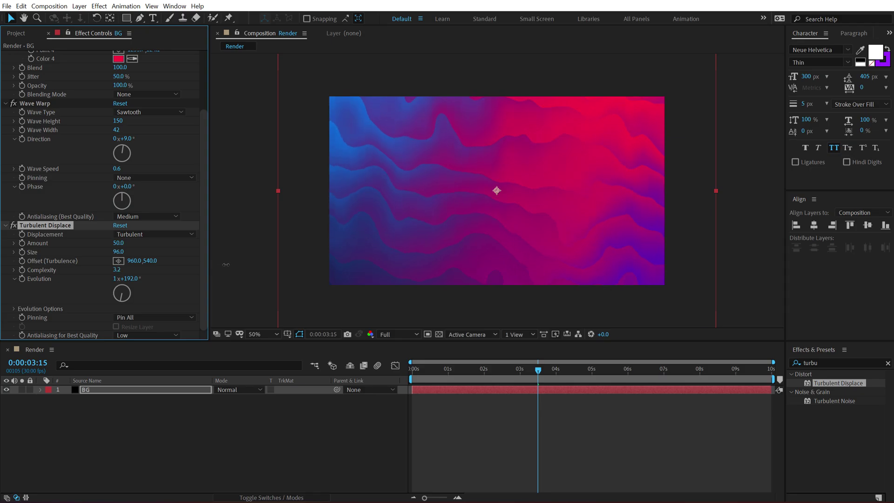
pyautogui.moveTo(319, 265); pyautogui.dragTo(366, 266)
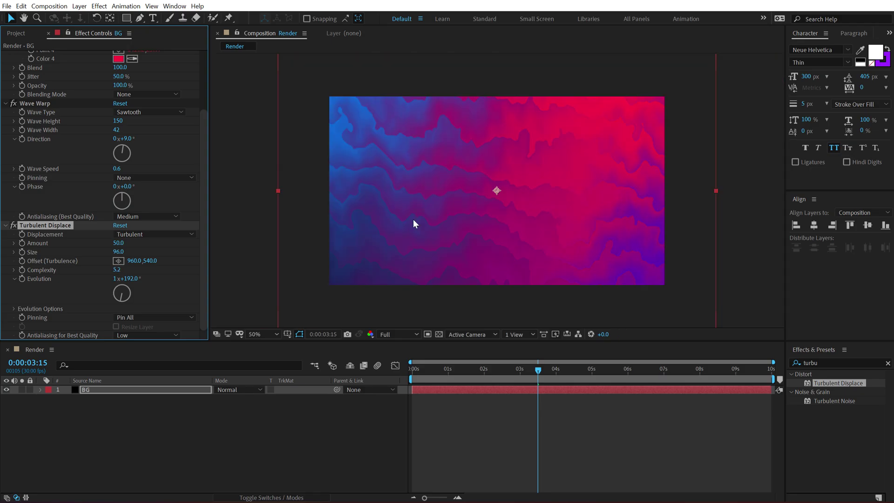
pyautogui.moveTo(446, 370); pyautogui.dragTo(582, 353)
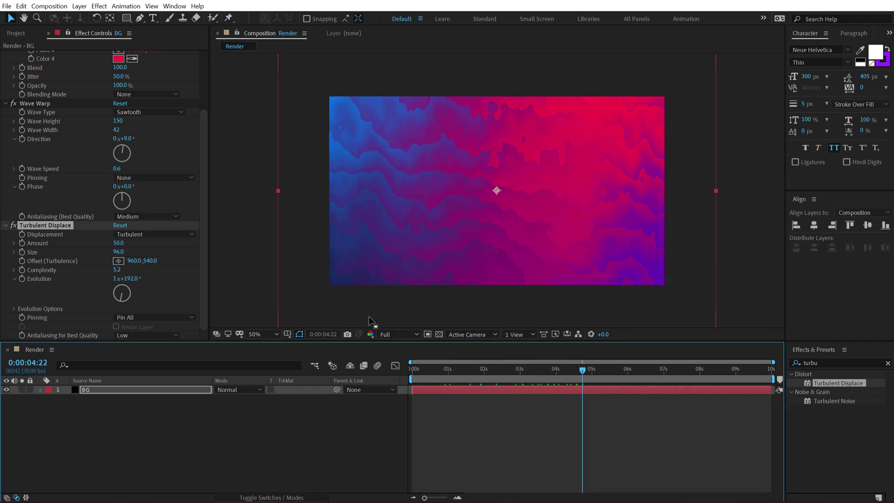
pyautogui.click(116, 270)
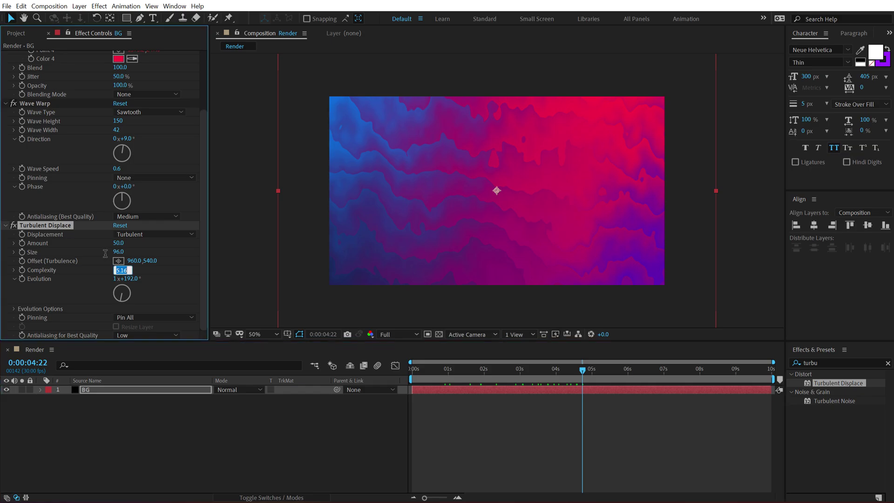
pyautogui.write('1')
pyautogui.press('Return')
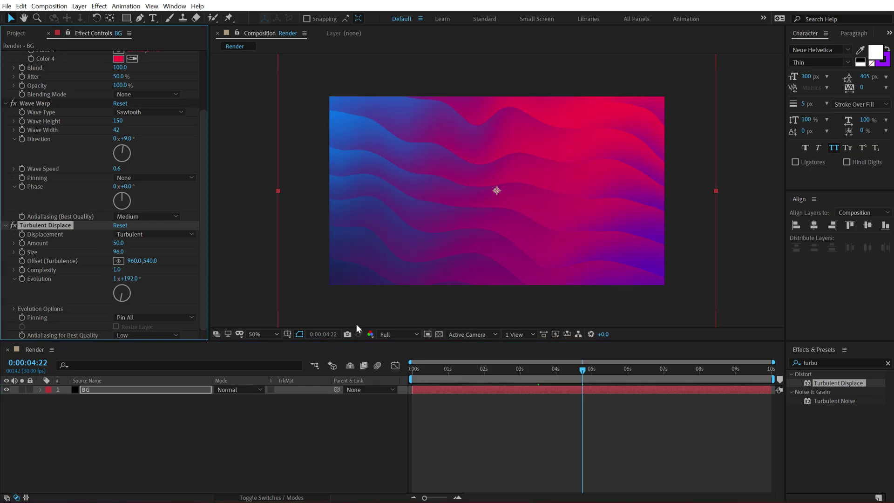
# Animate the Turbulent Displace Evolution with the expression time*10 and scrub through the result
pyautogui.keyDown('alt'); pyautogui.click(21, 279); pyautogui.keyUp('alt')
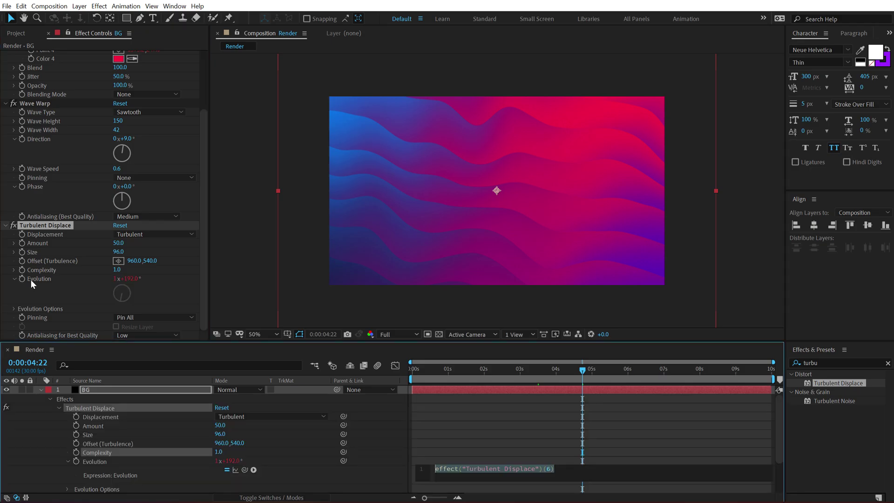
pyautogui.write('time')
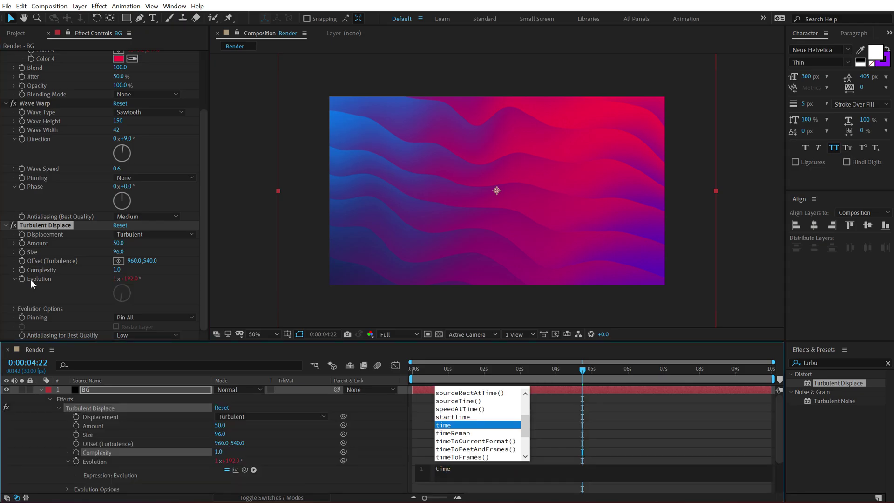
pyautogui.write('*')
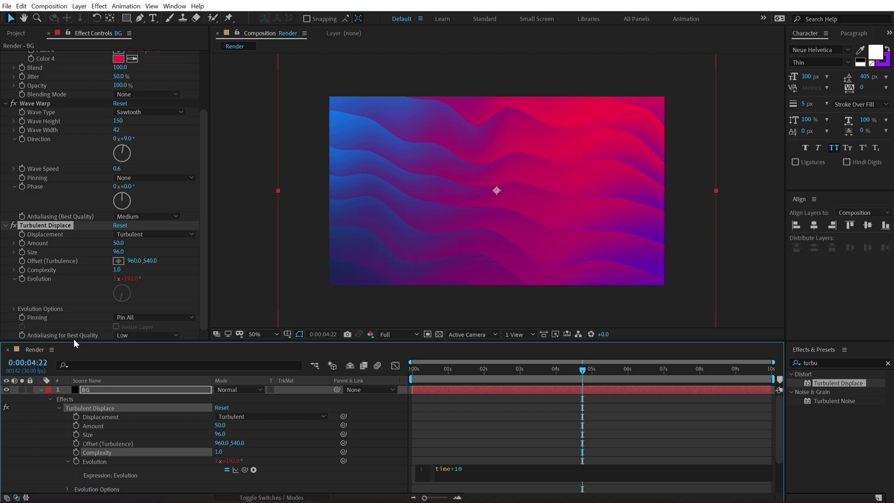
pyautogui.click(473, 417)
pyautogui.moveTo(428, 370); pyautogui.dragTo(624, 370)
# Change the Evolution expression to time*50 and preview the animation from the start and from about 3 seconds
pyautogui.click(460, 468)
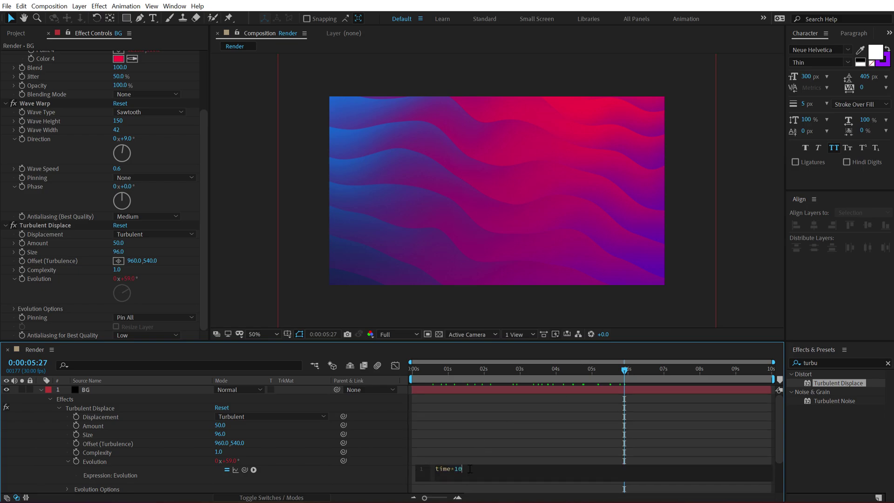
pyautogui.write('time*50')
pyautogui.click(463, 438)
pyautogui.click(415, 371)
pyautogui.press('space')
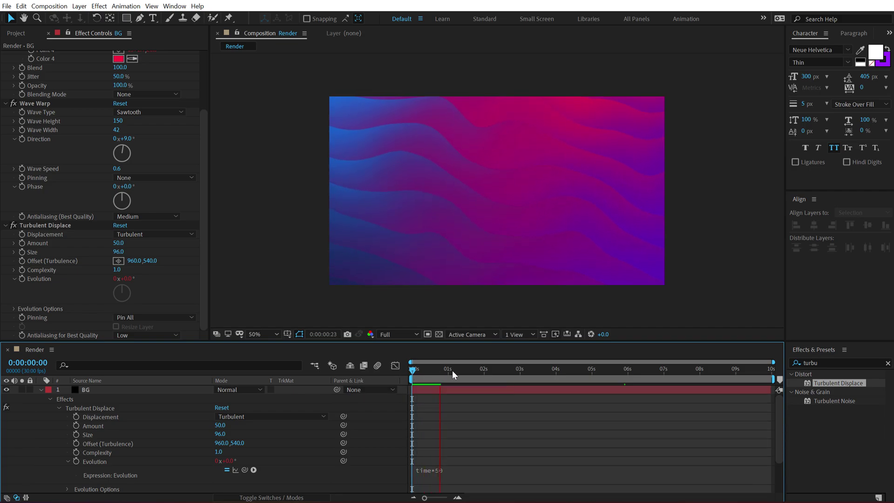
pyautogui.click(521, 370)
pyautogui.press('space')
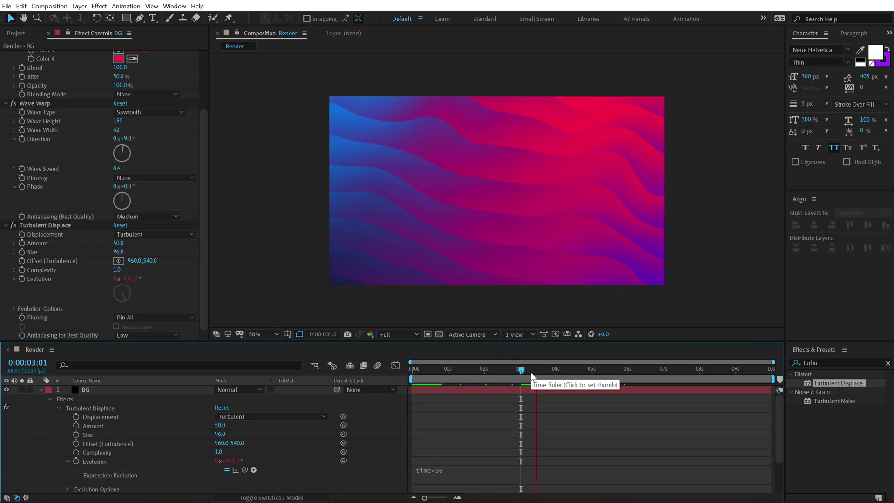
# Temporarily disable Turbulent Displace and set the Wave Warp's Wave Width to 158 and Direction to -23°
pyautogui.click(12, 226)
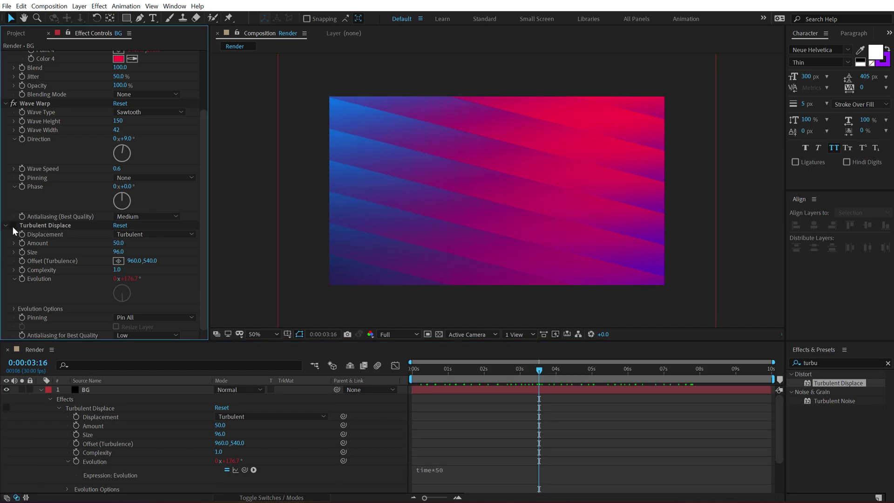
pyautogui.scroll(1, 60, 138)
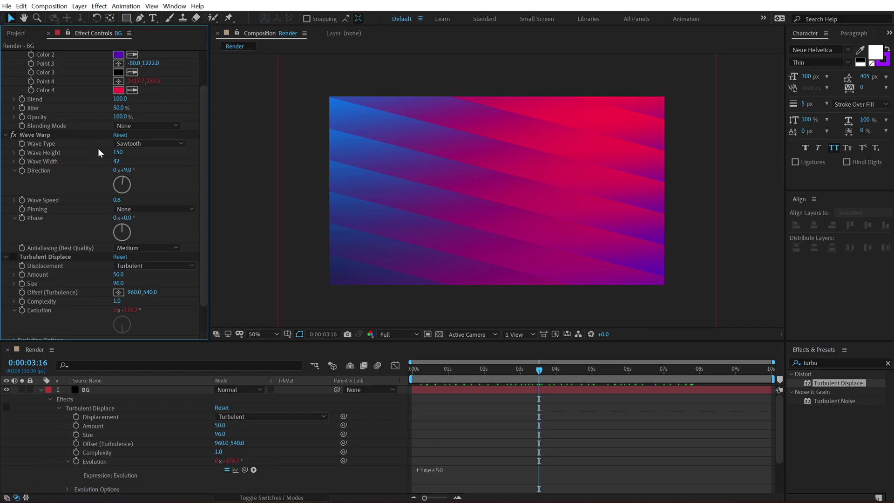
pyautogui.moveTo(119, 161); pyautogui.dragTo(121, 162)
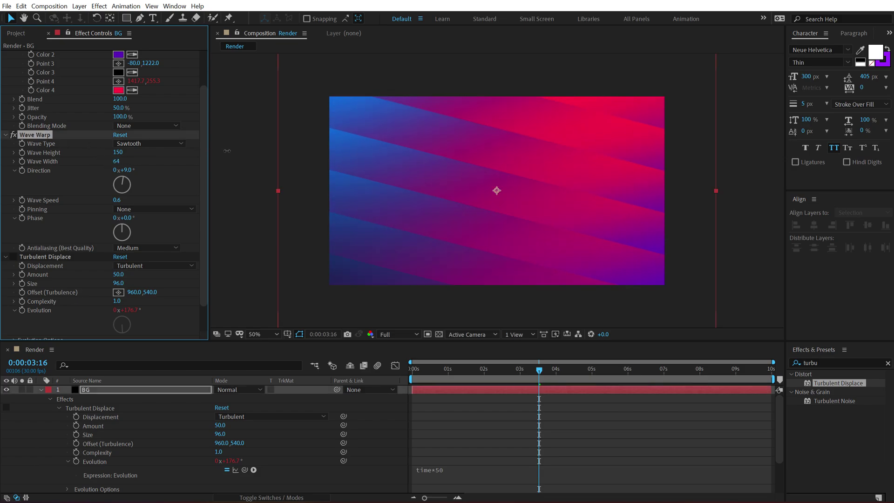
pyautogui.moveTo(330, 147); pyautogui.dragTo(714, 151)
pyautogui.moveTo(420, 371); pyautogui.dragTo(567, 363)
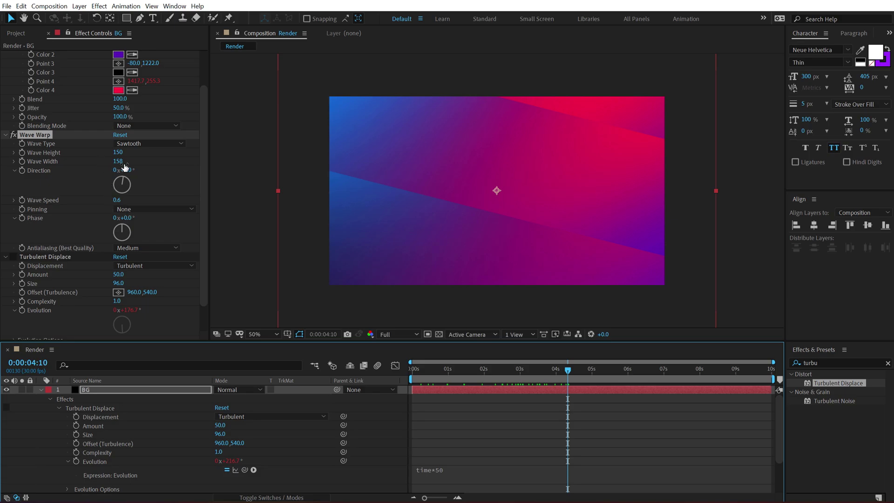
pyautogui.moveTo(129, 173); pyautogui.dragTo(110, 169)
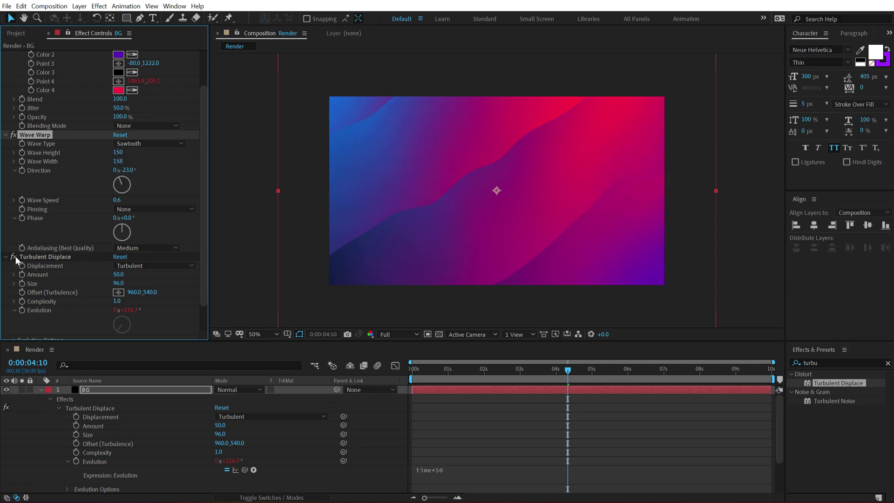
# Set Turbulent Displace's Size to 300 and Amount to 109, and scrub the timeline to check the waves
pyautogui.click(119, 283)
pyautogui.write('300')
pyautogui.press('Return')
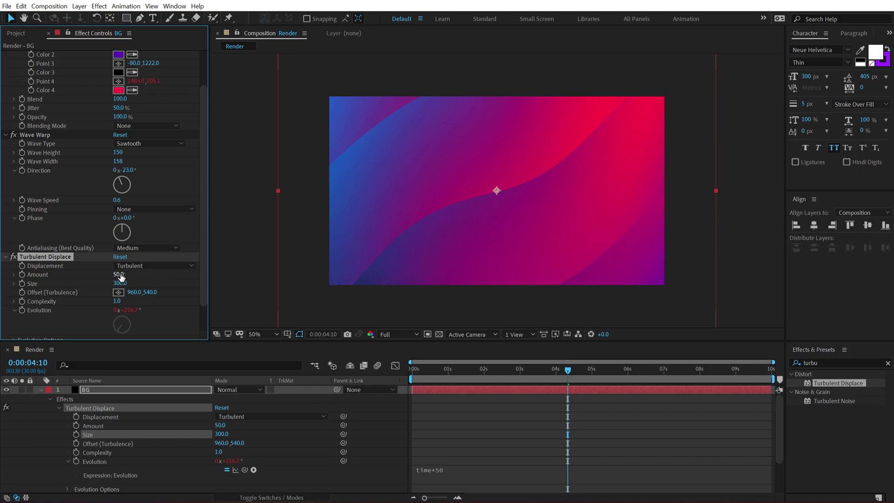
pyautogui.moveTo(121, 276); pyautogui.dragTo(149, 271)
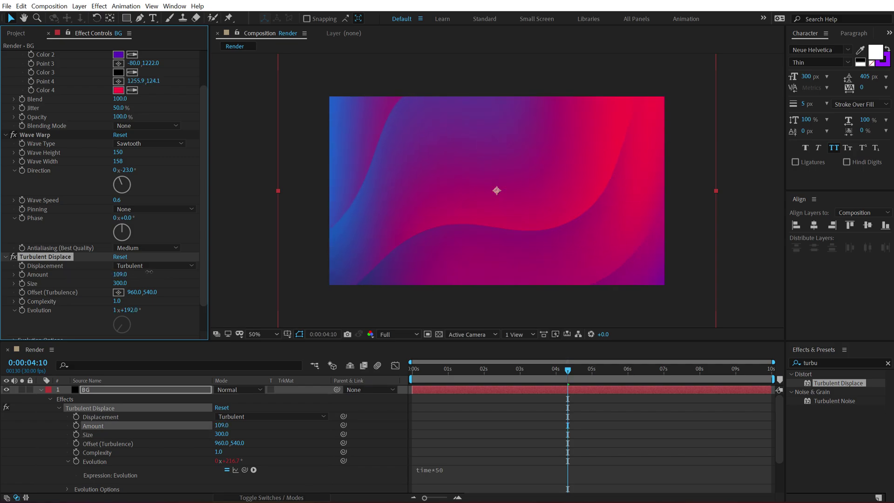
pyautogui.moveTo(432, 375); pyautogui.dragTo(634, 377)
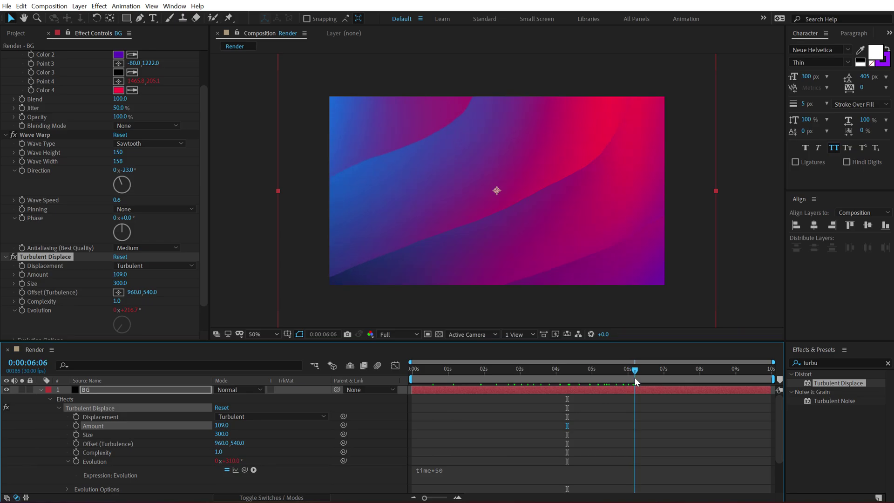
pyautogui.click(586, 399)
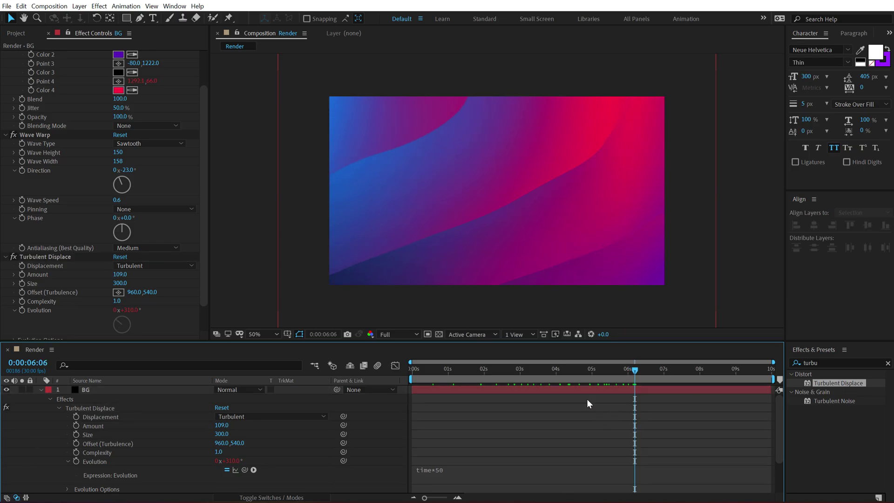